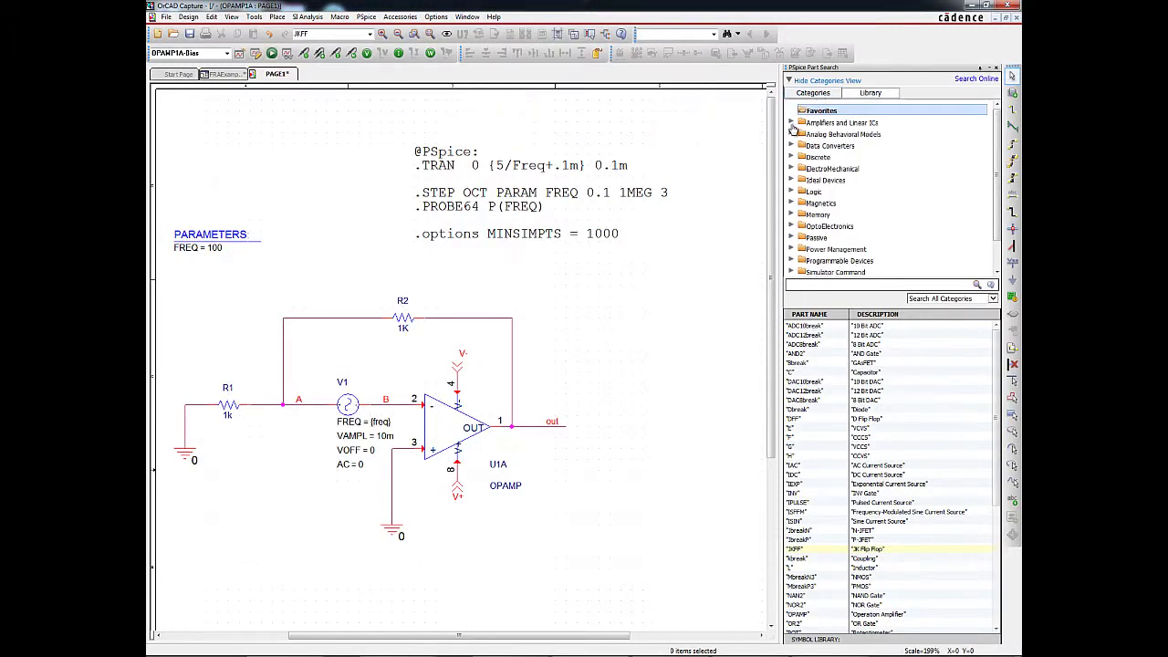
Place an AD704/AD op amp from the General Purpose operational amplifiers category in the empty area right of the R2 feedback loop.
click(791, 123)
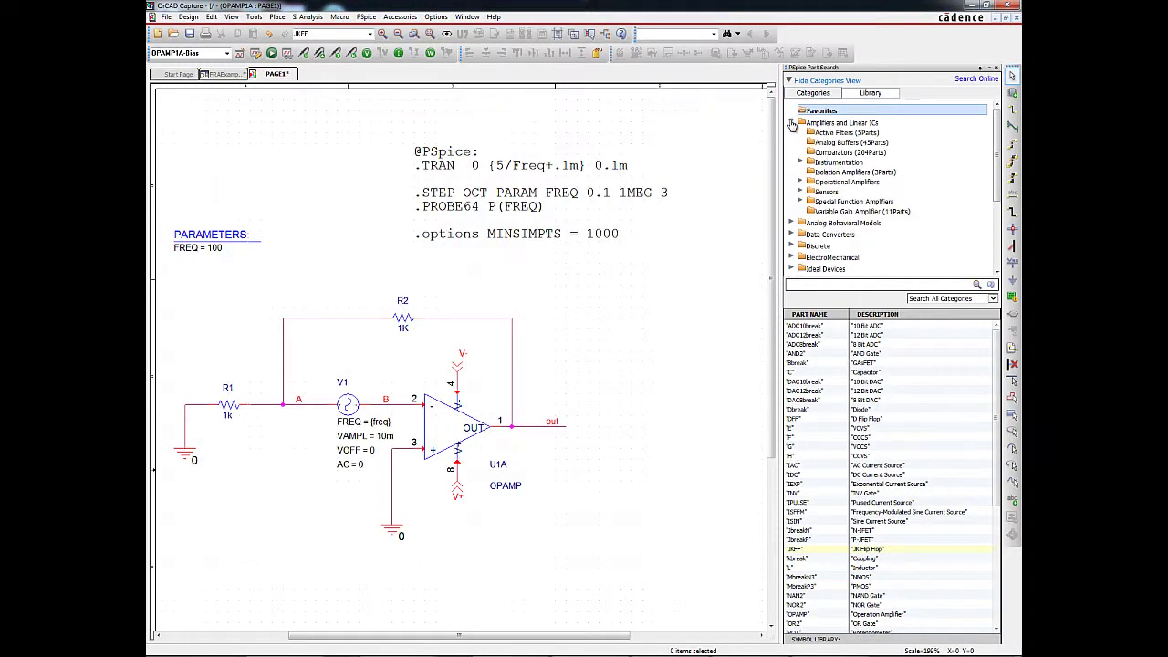
click(802, 183)
click(829, 224)
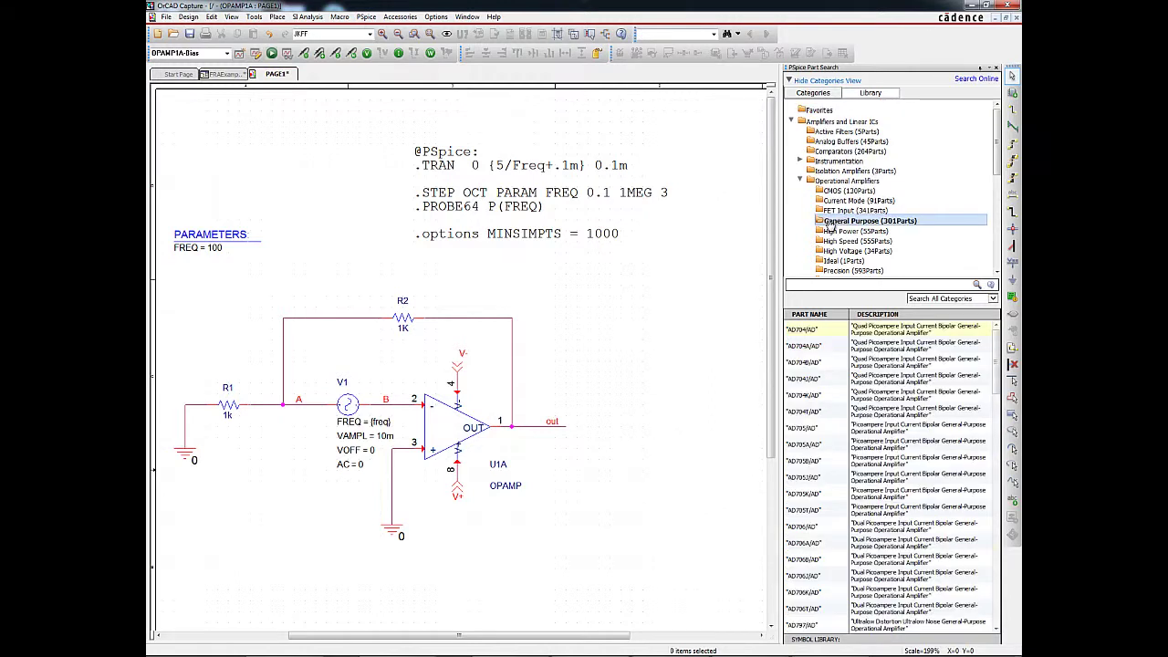
click(880, 333)
drag(881, 334, 644, 341)
click(645, 340)
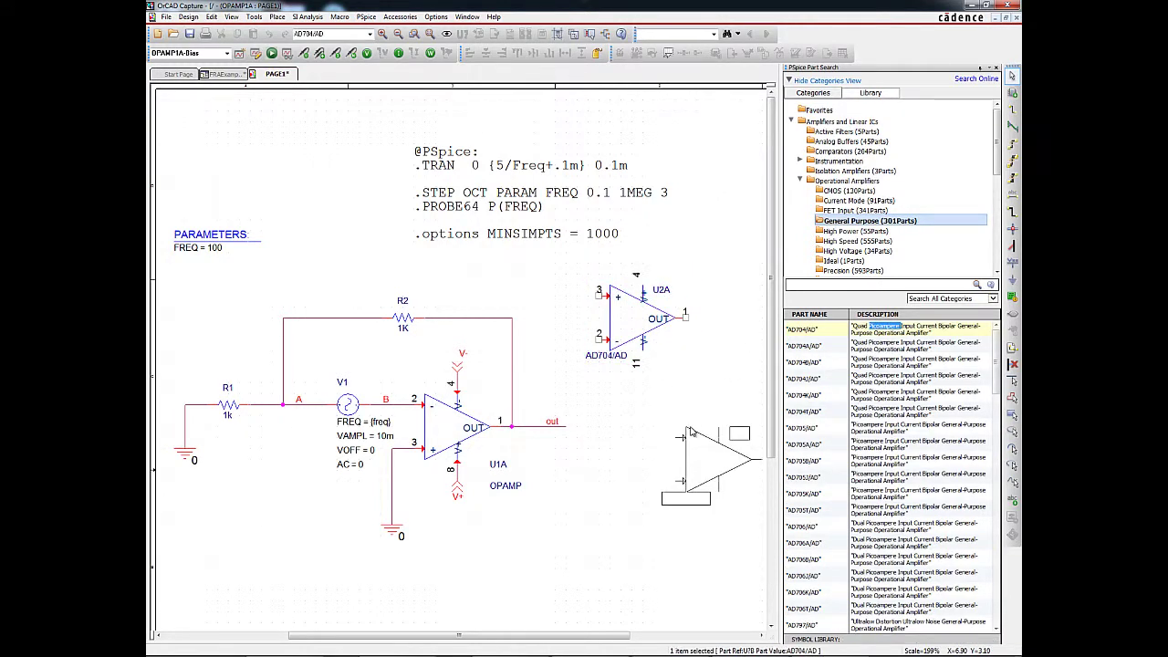
key(Escape)
Place a capacitor (C) from the Favorites category below the OPAMP circuit.
click(818, 110)
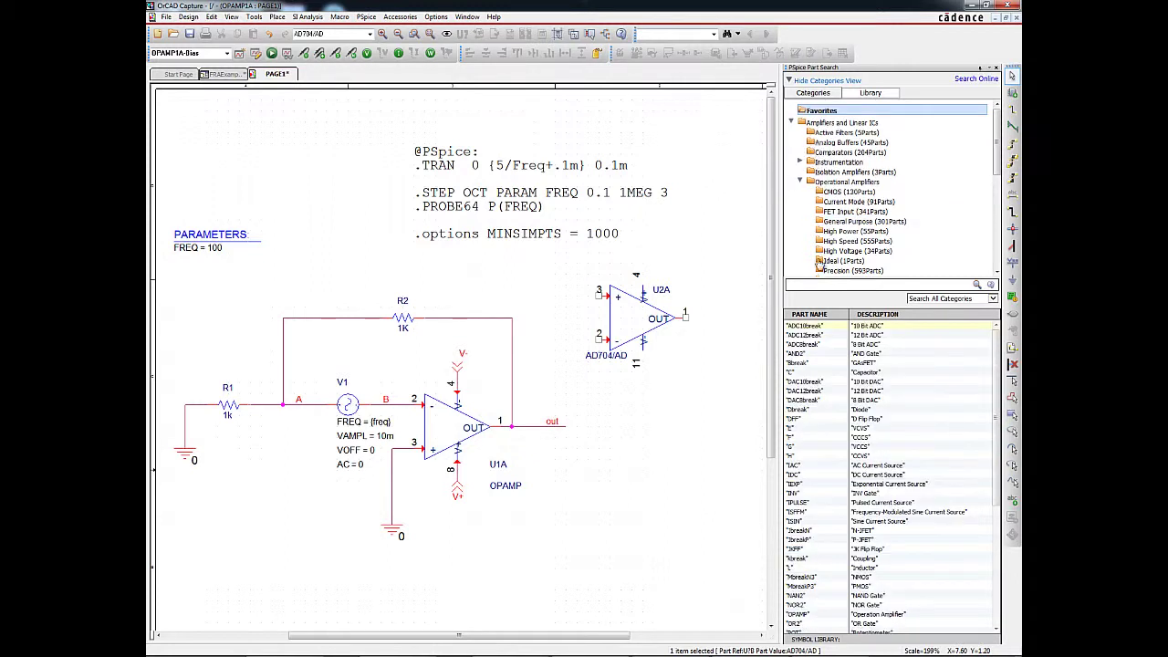
drag(794, 373, 666, 465)
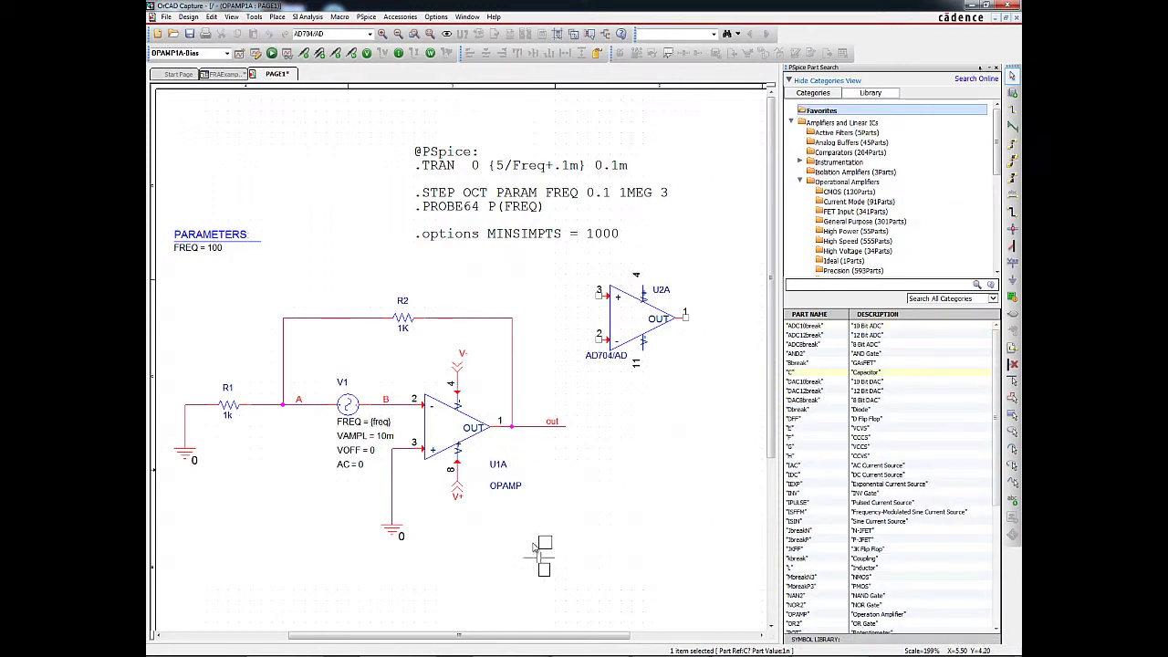
click(539, 555)
key(Escape)
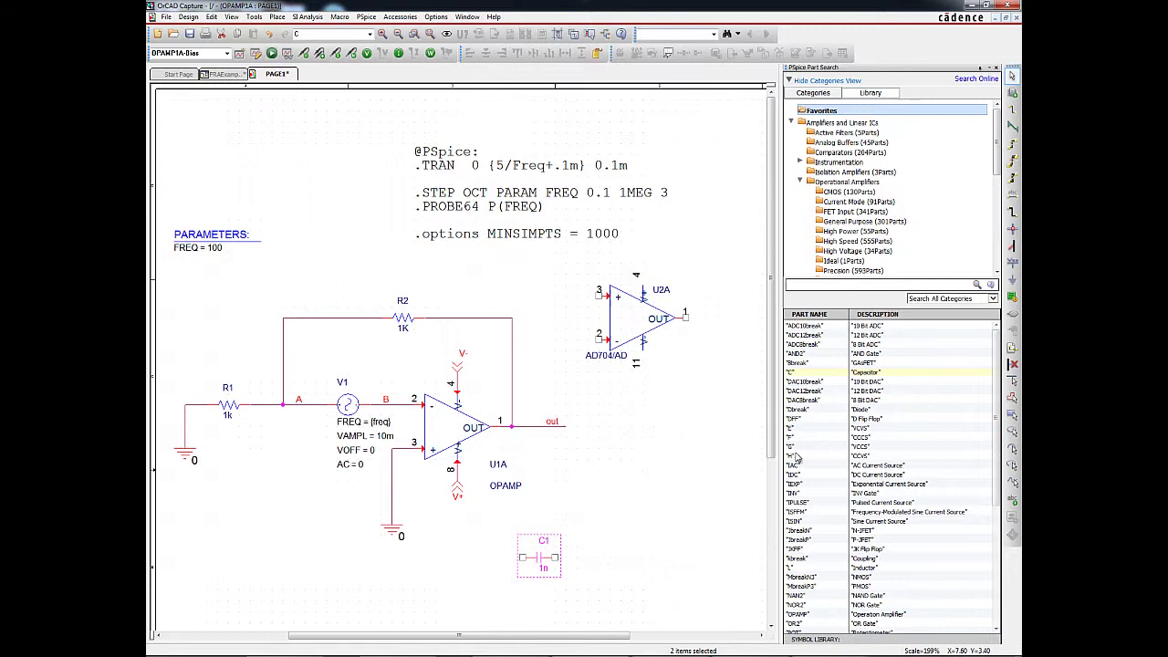
Place a Dbreak diode and an inductor (L) from Favorites in the free area near capacitor C1.
drag(834, 409, 718, 486)
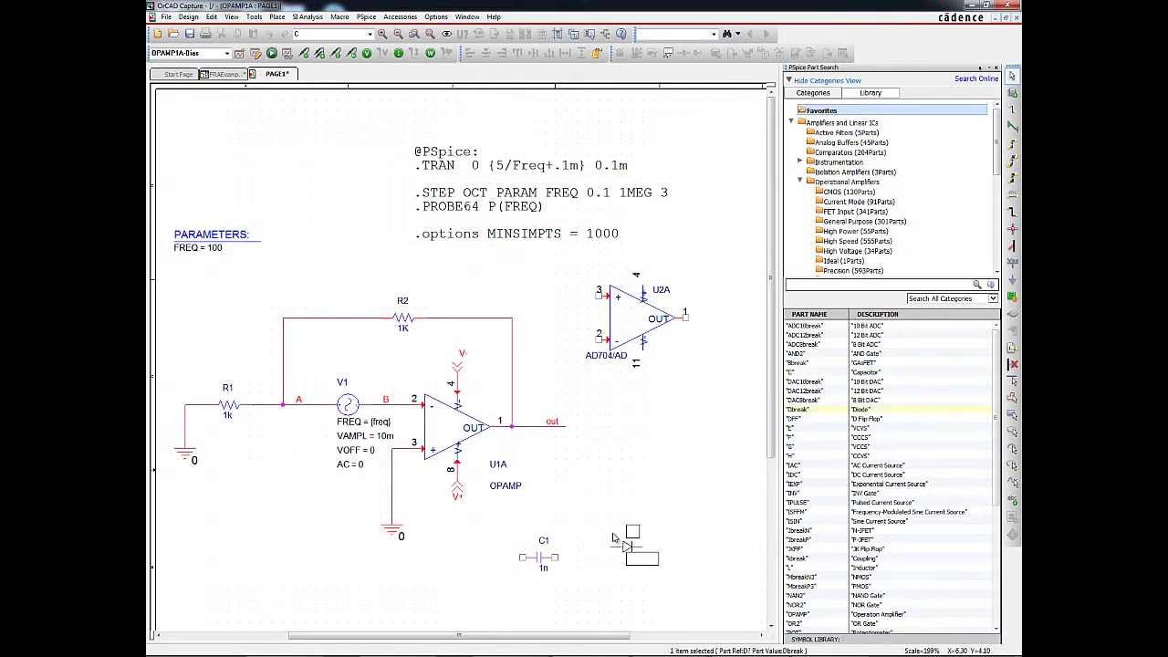
click(599, 513)
key(Escape)
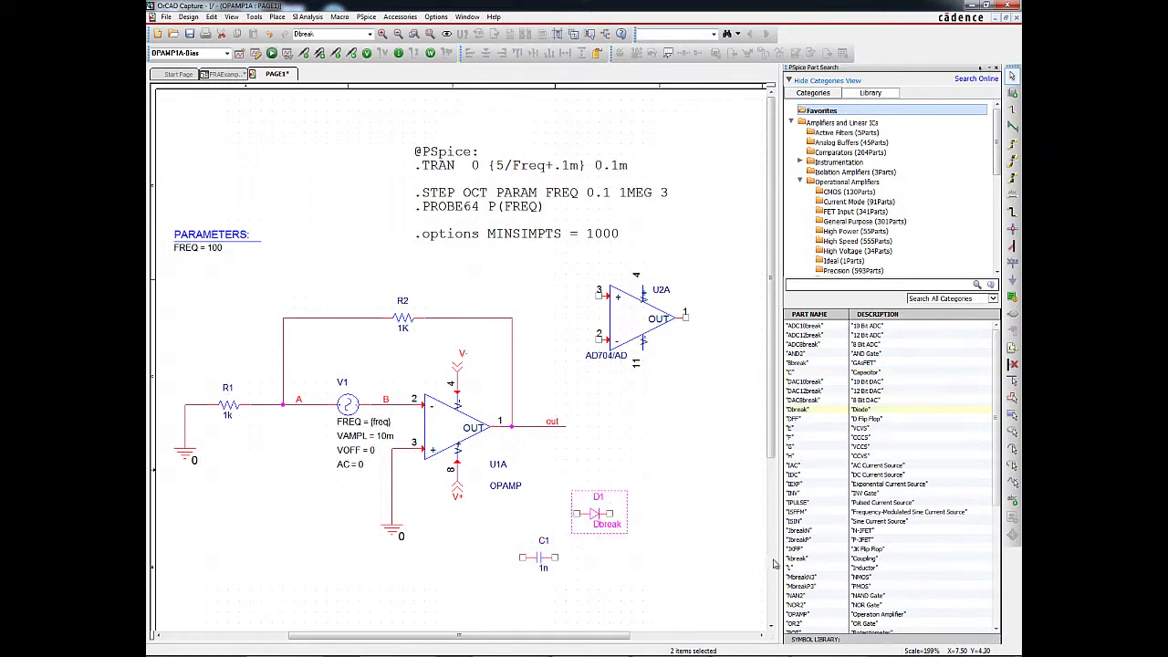
drag(801, 568, 666, 549)
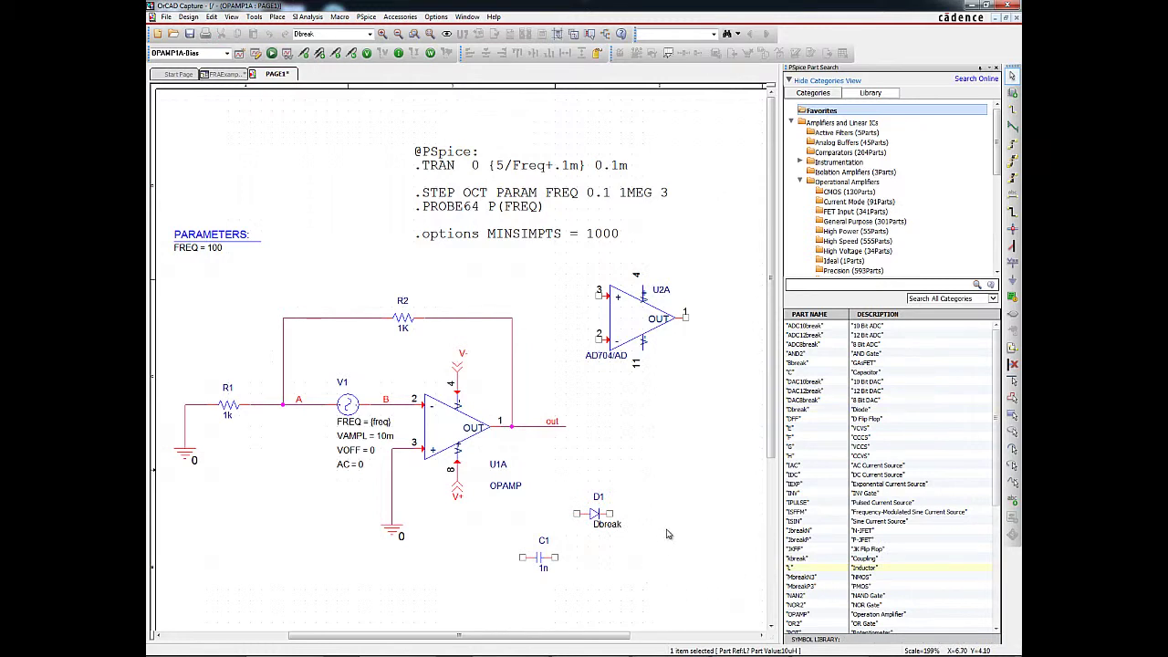
click(668, 547)
key(Escape)
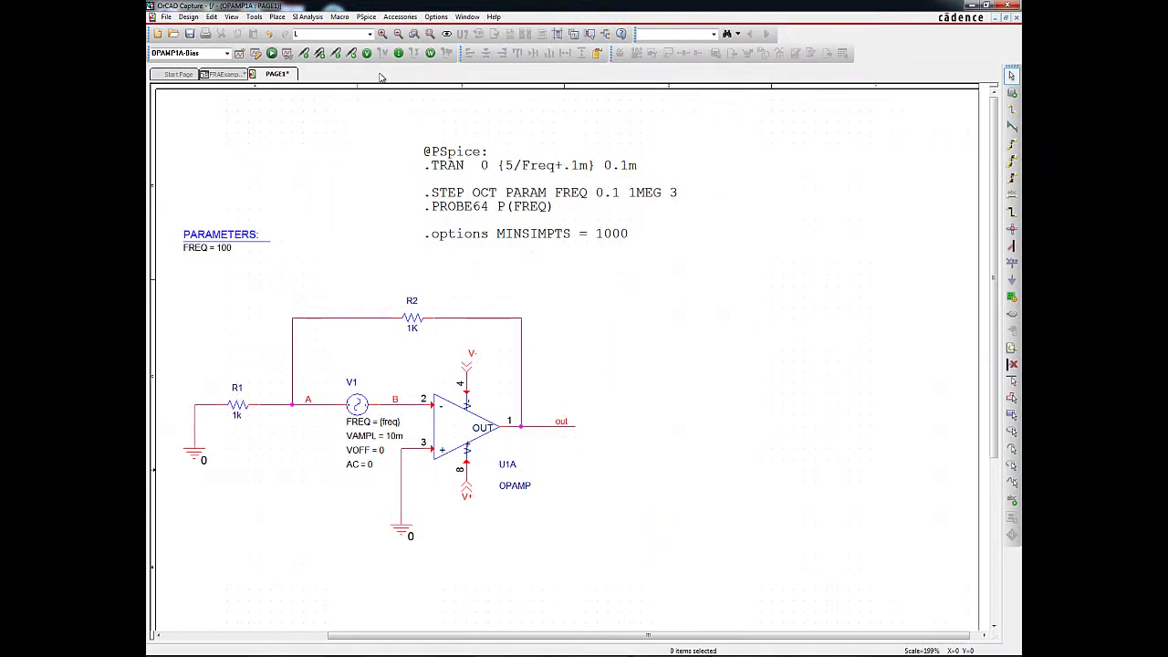
Open the PSpice component search for placing parts.
click(280, 18)
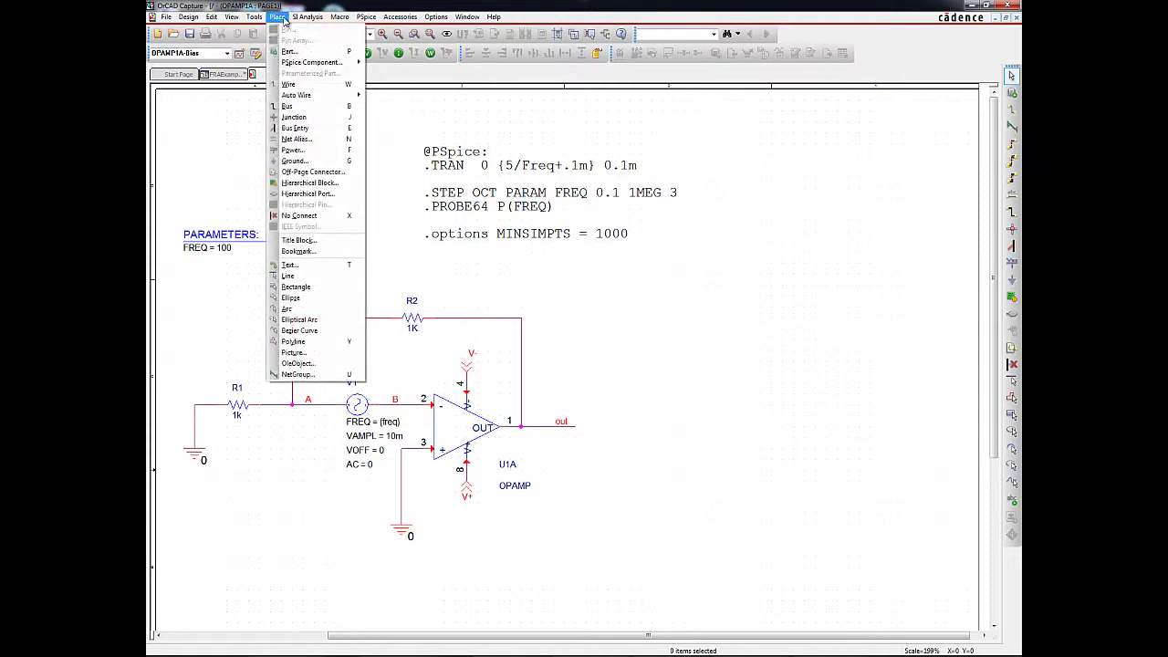
mouse_move(315, 62)
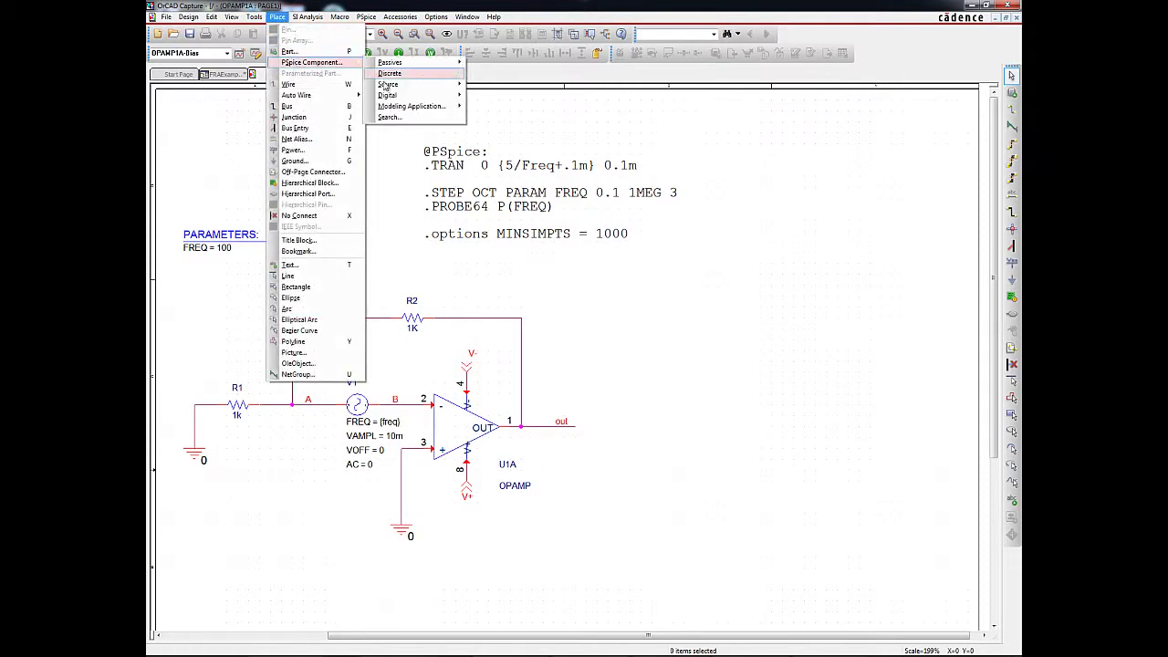
click(389, 116)
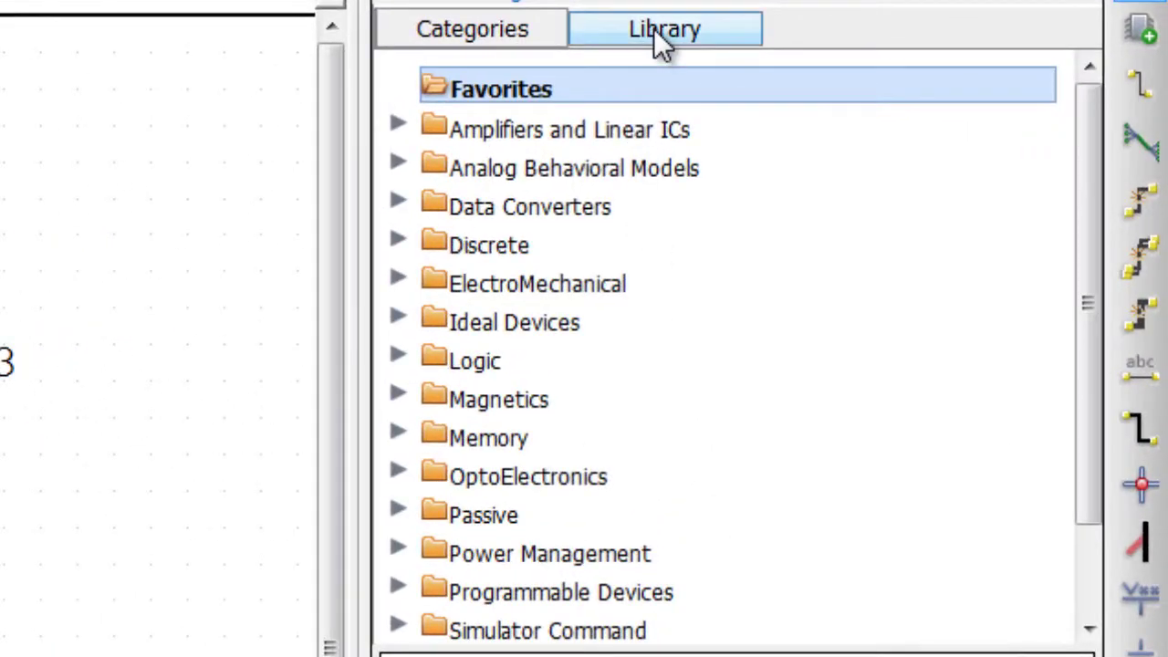
Browse the parts grouped by library, from 1_shot down to the Discrete group of zetex.
click(663, 43)
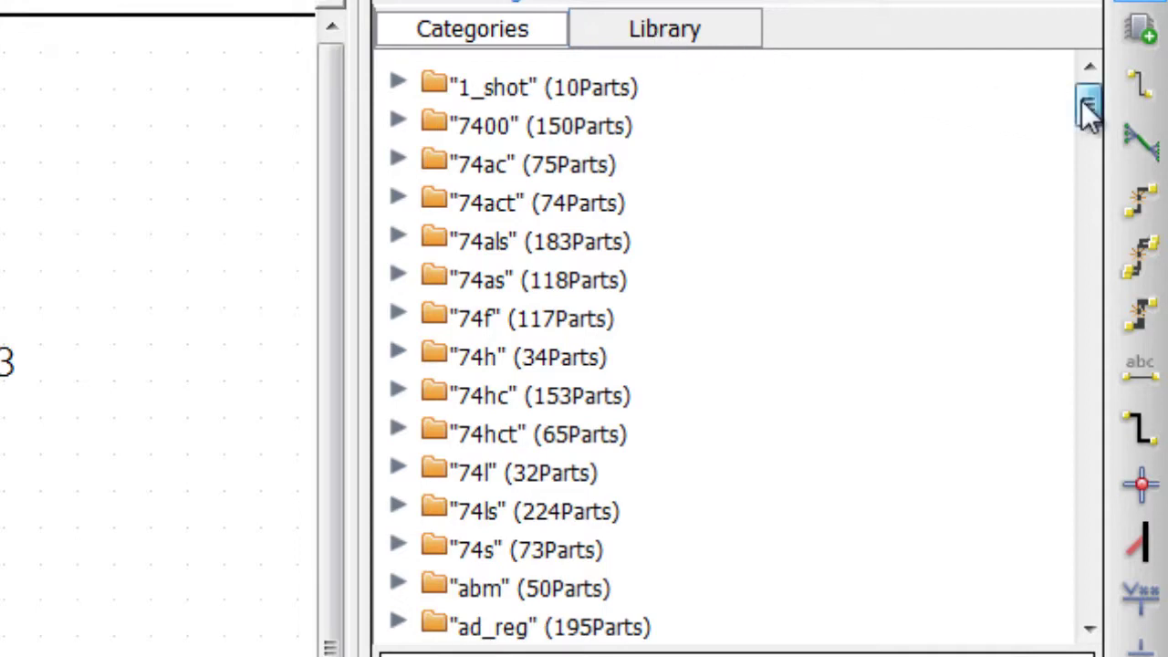
drag(1086, 108, 1087, 607)
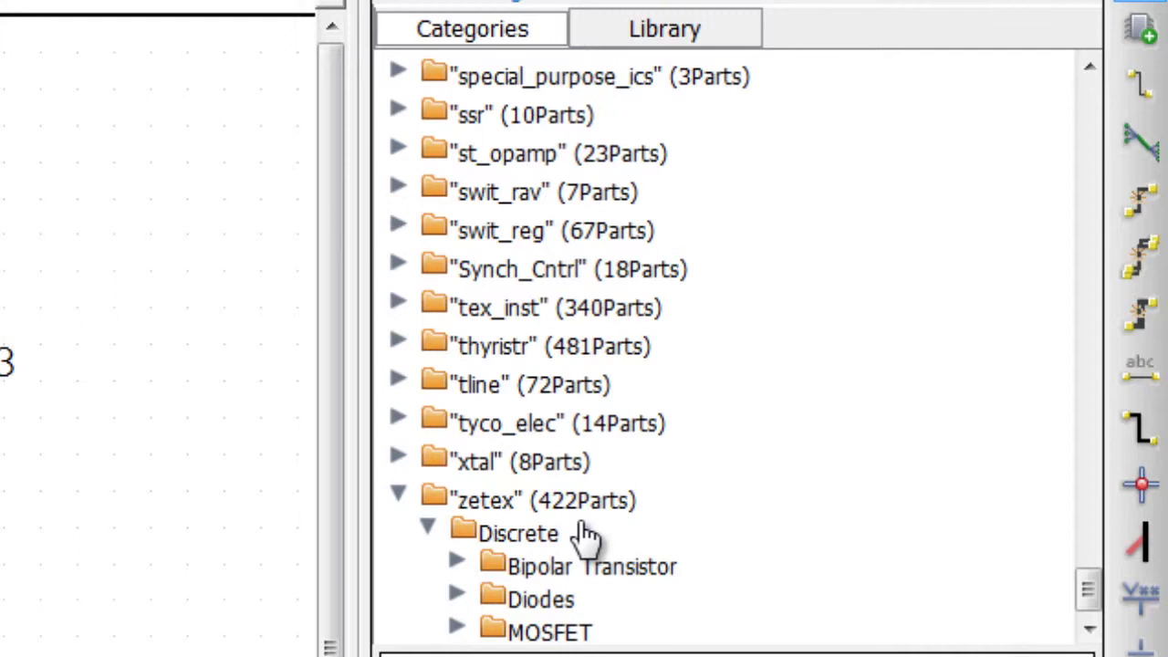
click(646, 38)
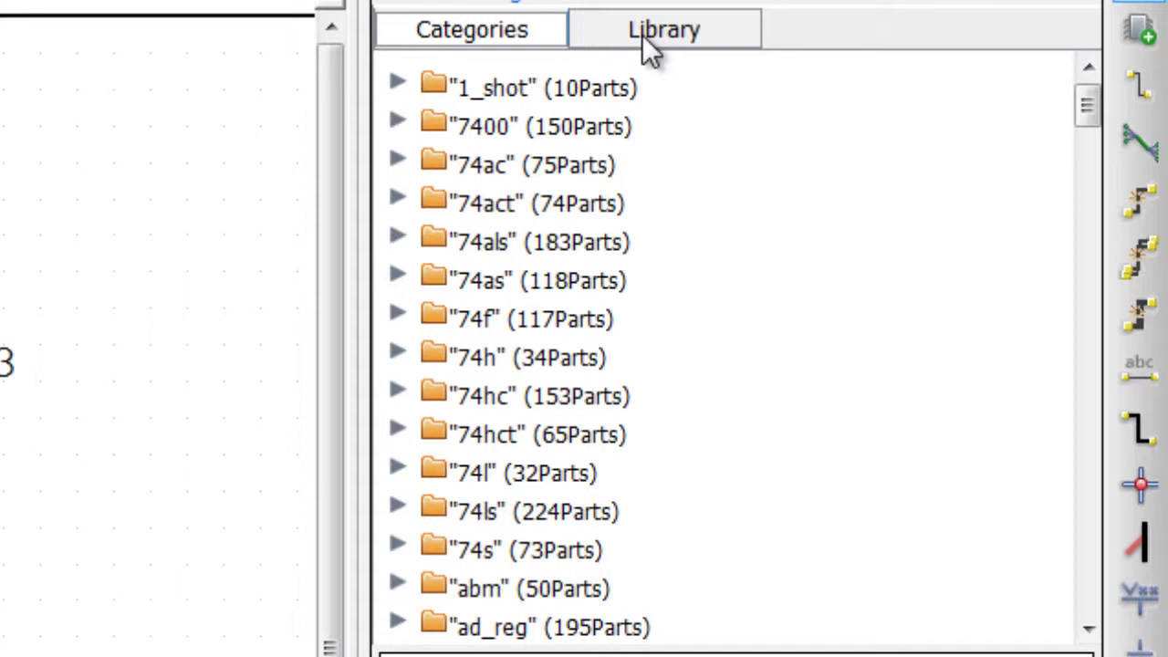
Return to the category view and expand Amplifiers and Linear ICs, Instrumentation and Differential Amplifiers.
click(507, 37)
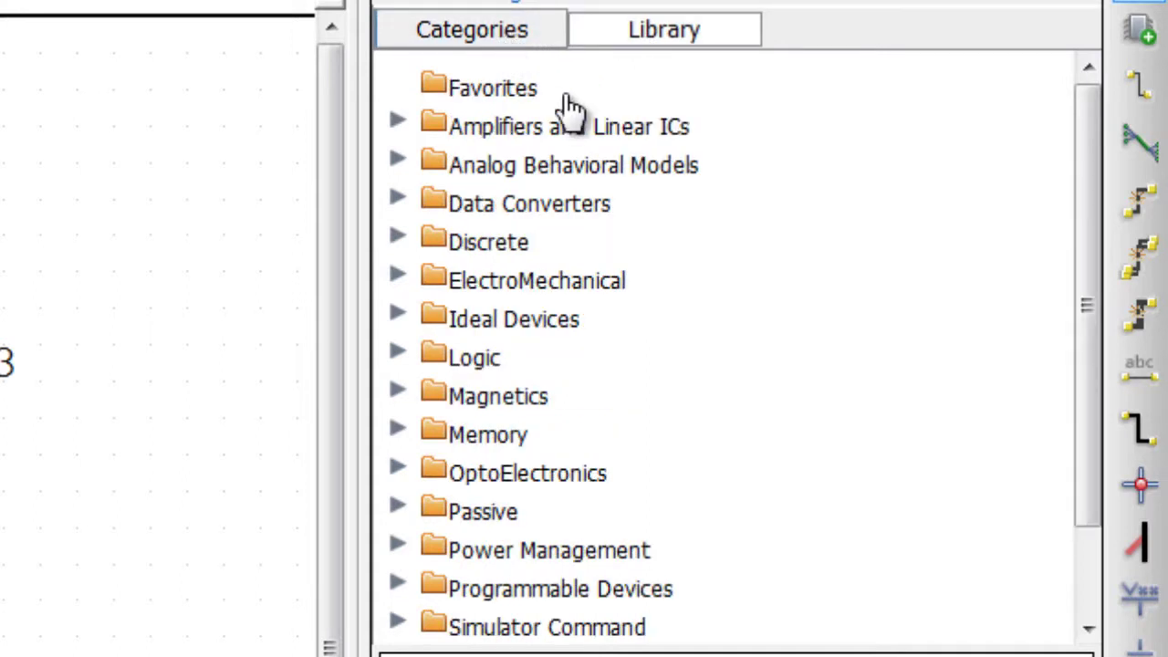
drag(1082, 248, 1113, 182)
click(399, 127)
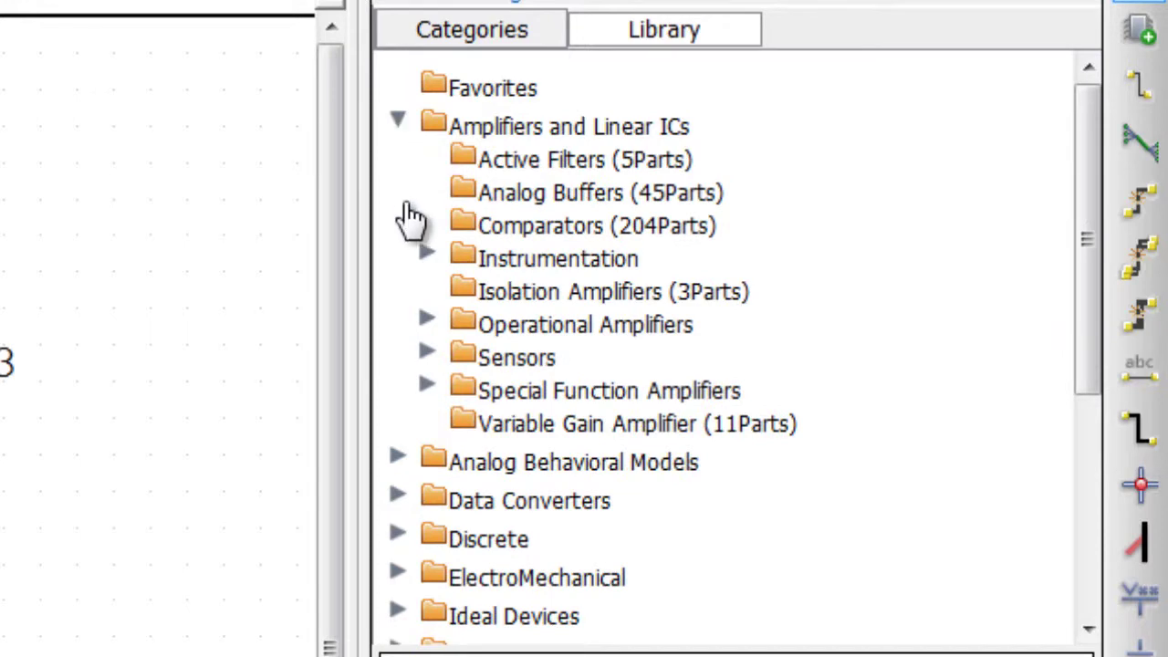
click(427, 258)
click(457, 290)
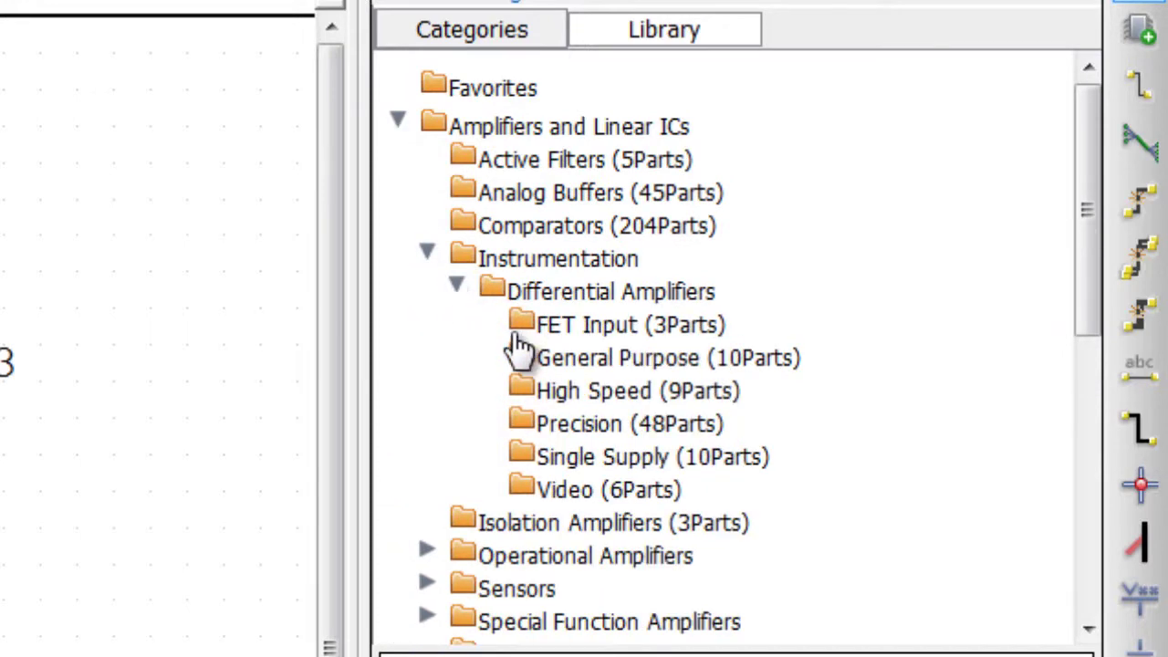
List the General Purpose parts under Operational Amplifiers and look through their names and descriptions.
click(428, 555)
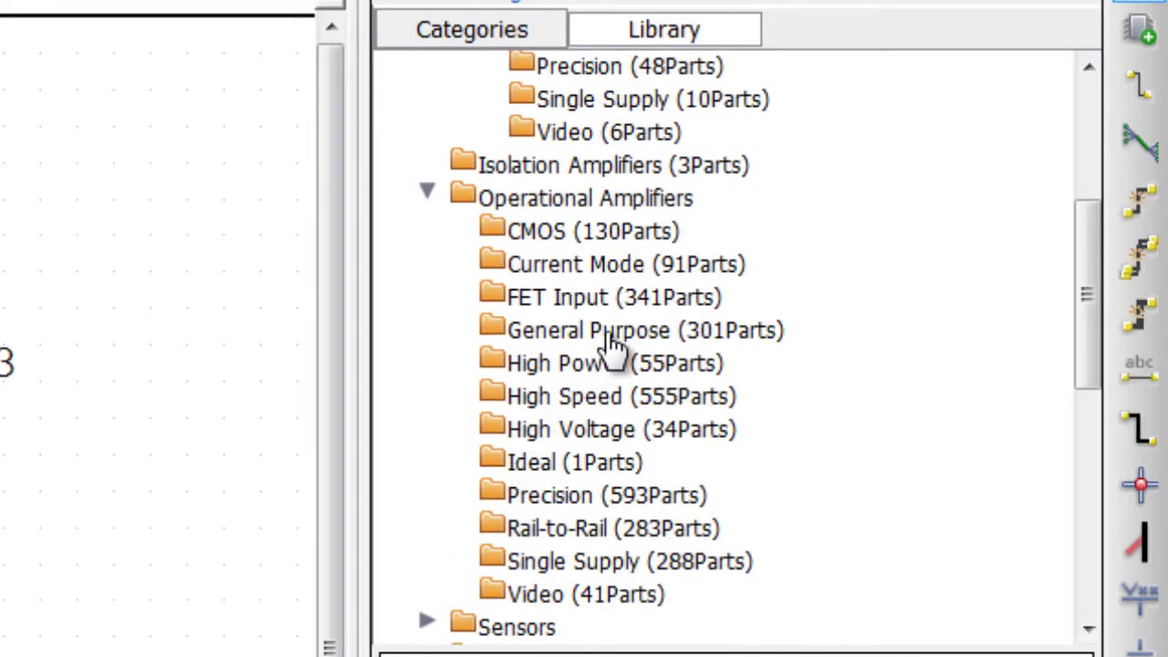
click(693, 339)
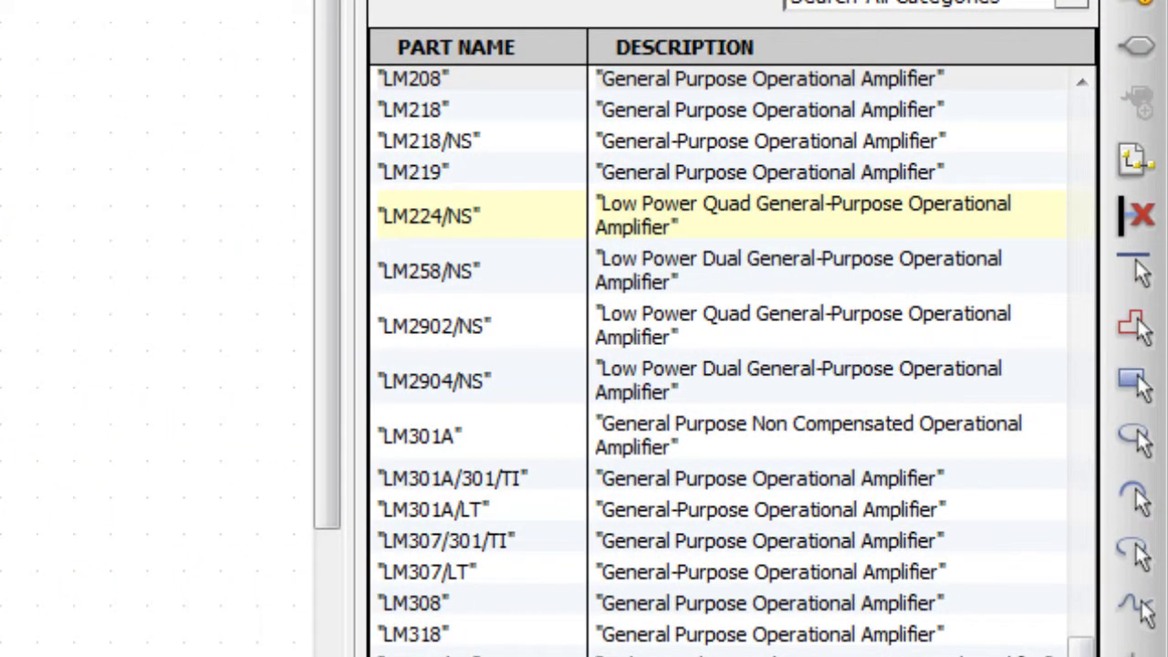
scroll(730, 356, up, 10)
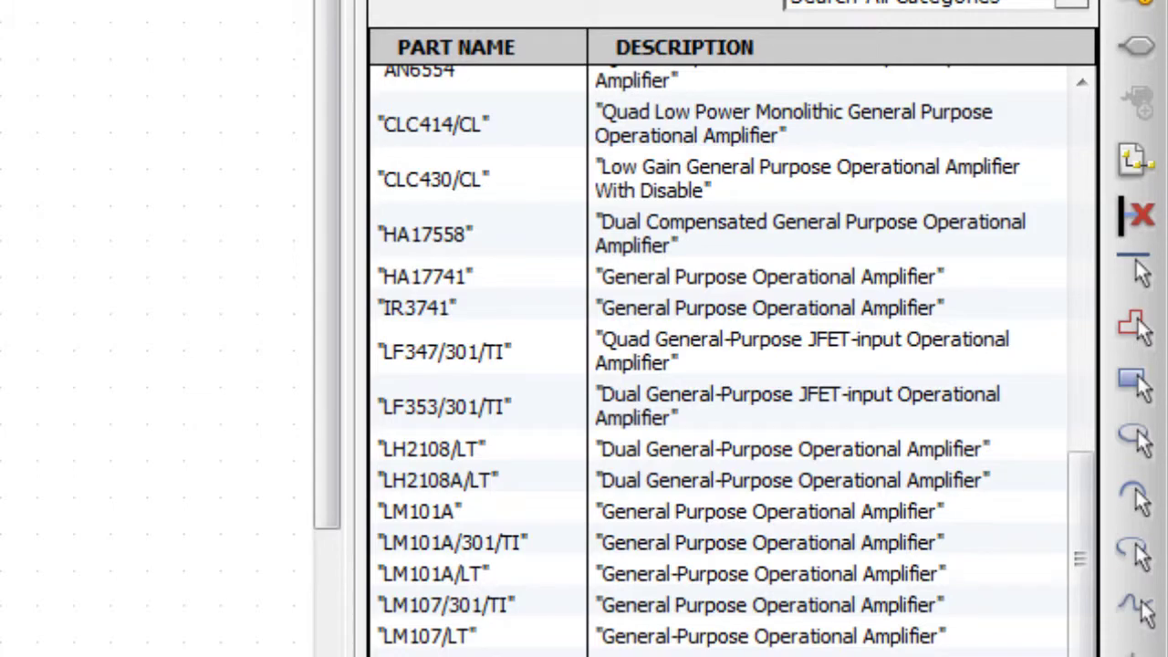
scroll(739, 222, up, 5)
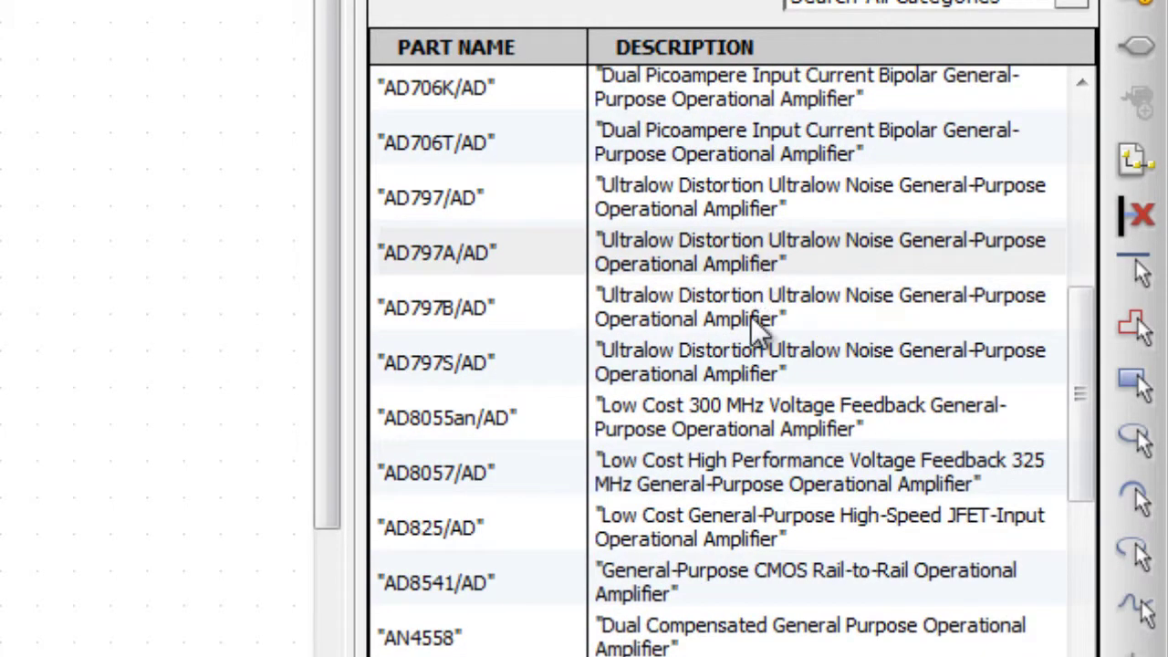
scroll(750, 316, up, 6)
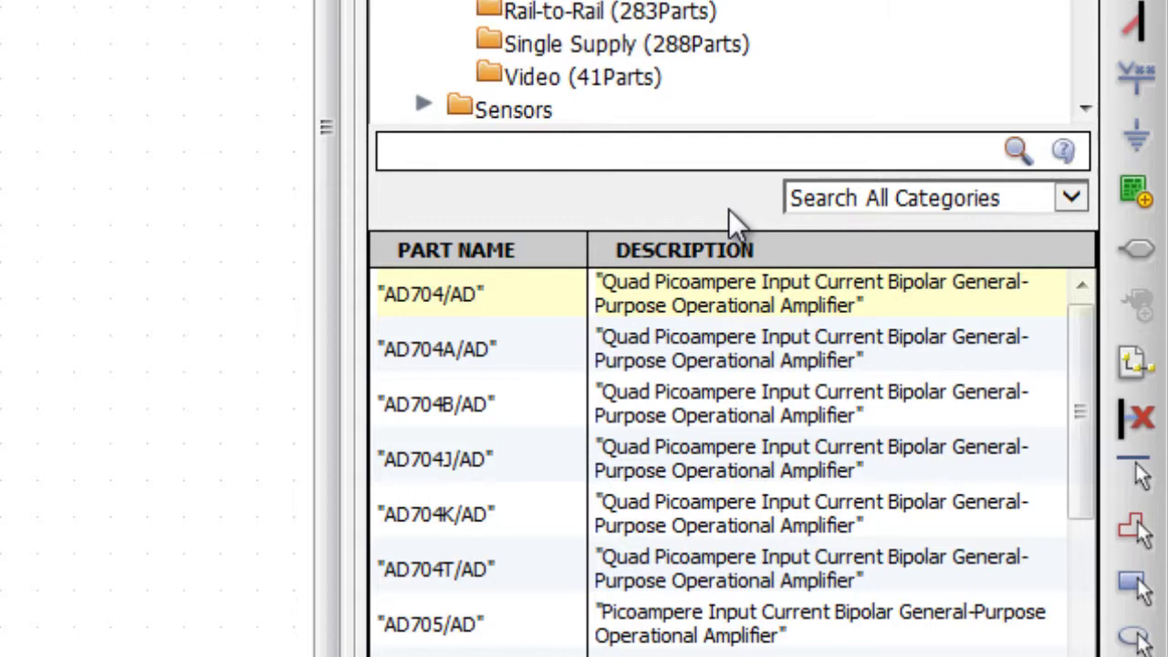
Switch the search scope to Search Selected Category and back to Search All Categories.
click(1073, 202)
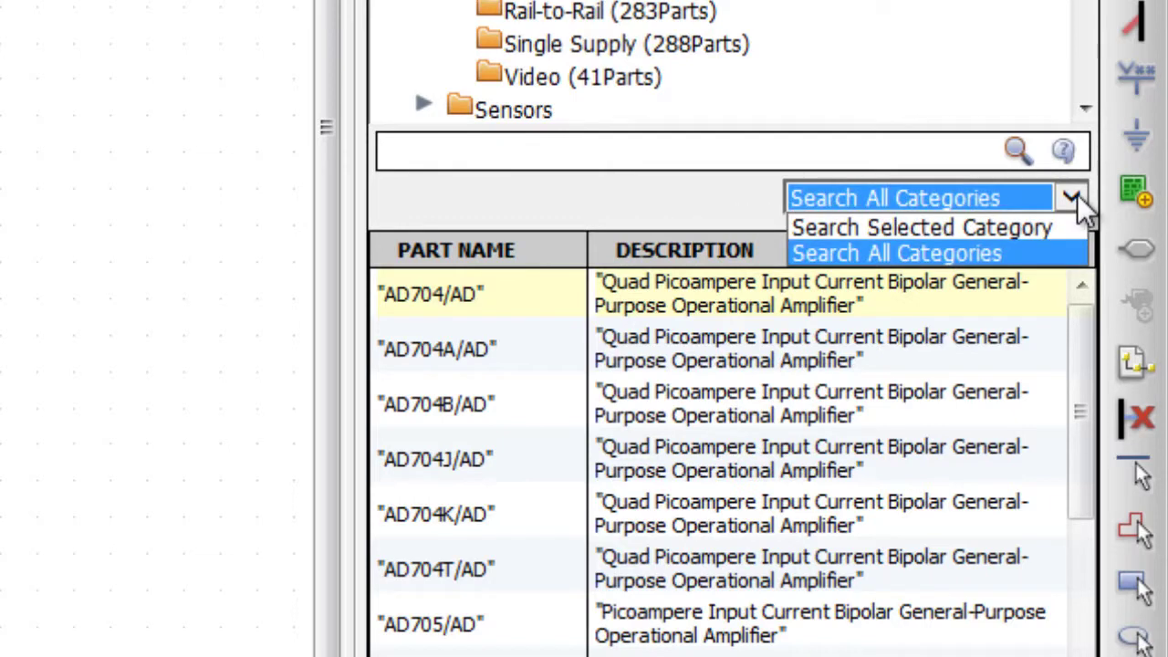
click(1040, 227)
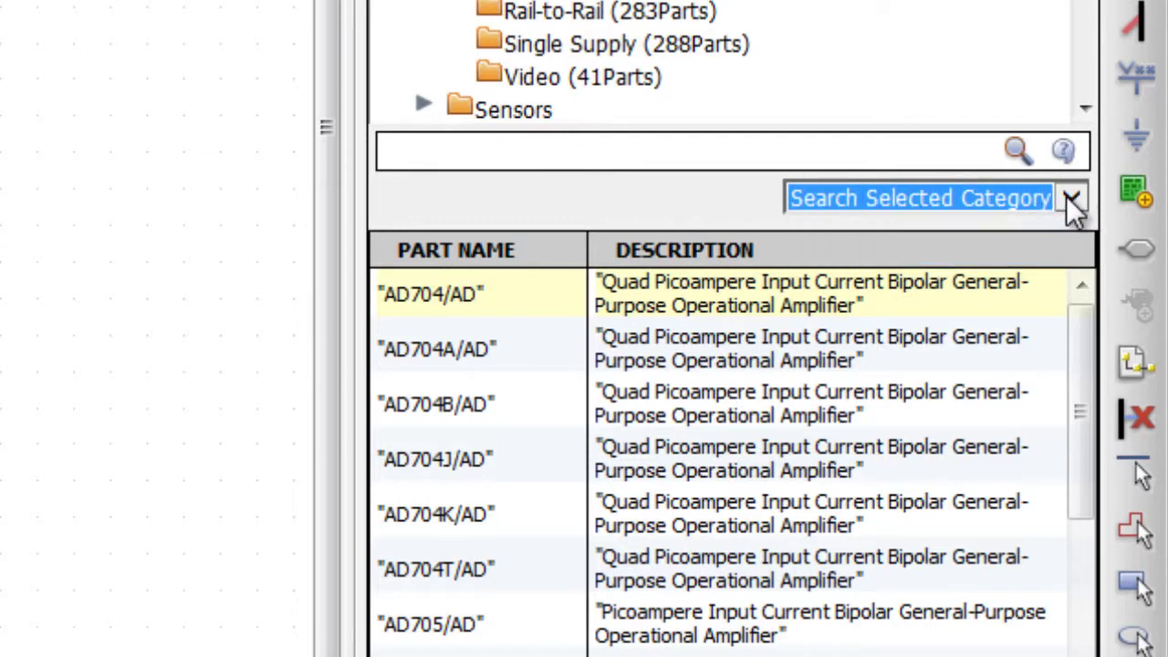
click(1068, 197)
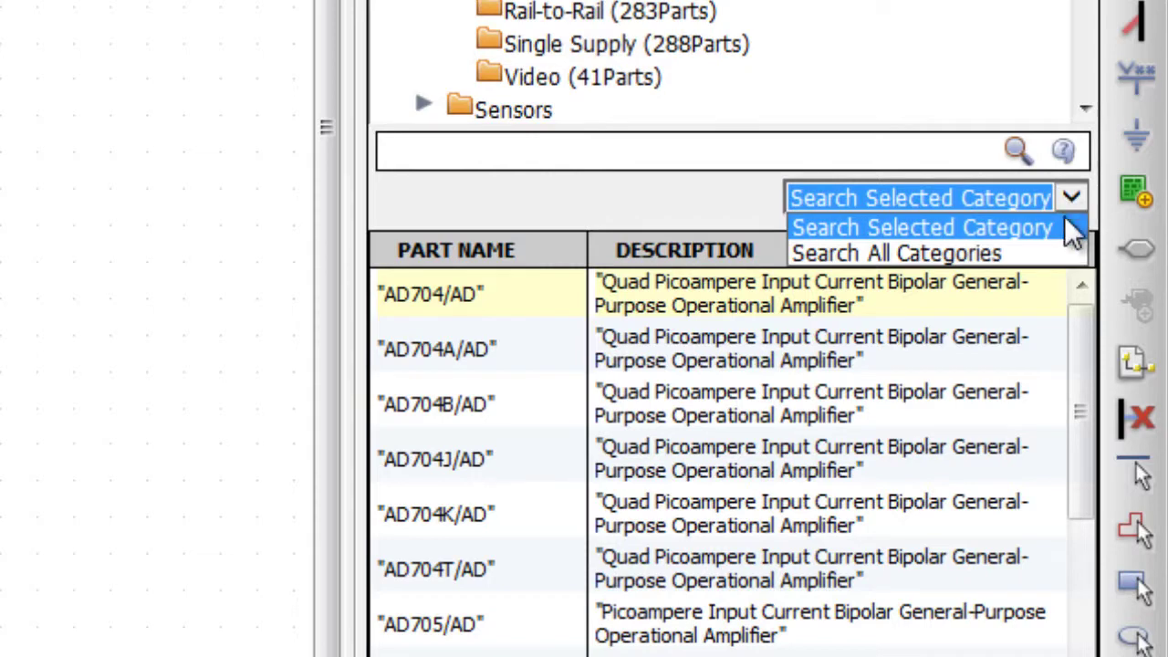
click(1026, 252)
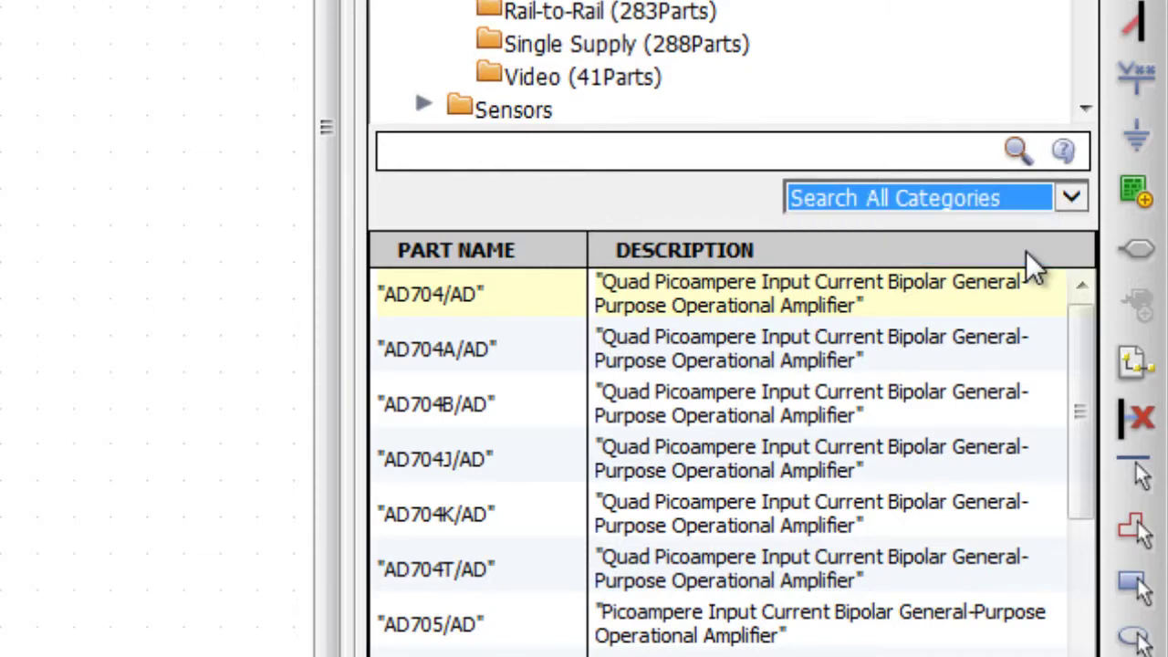
Search all categories for "operational" and look through the matching parts.
click(662, 153)
text(opera)
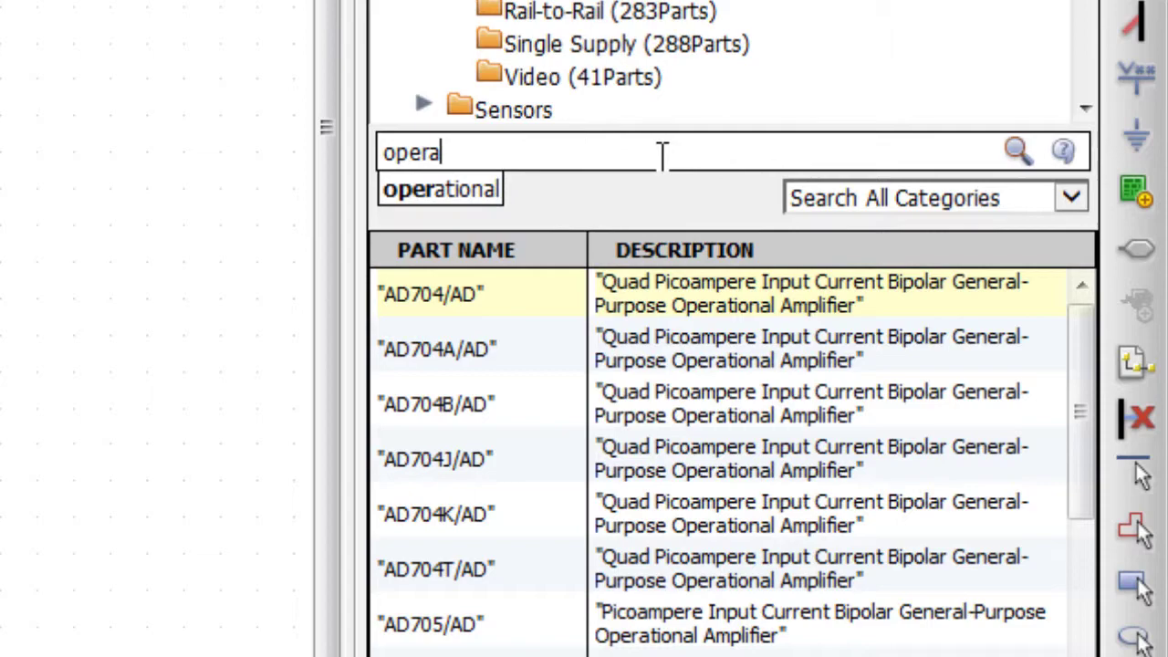
text(tional)
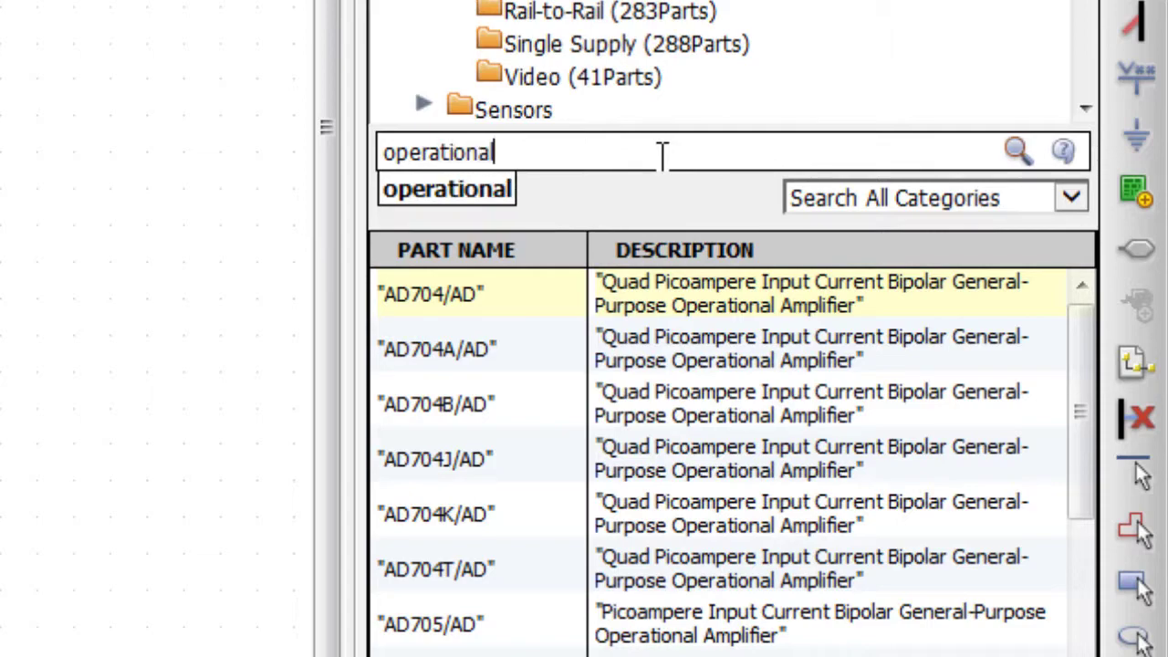
key(Return)
drag(1080, 357, 1082, 656)
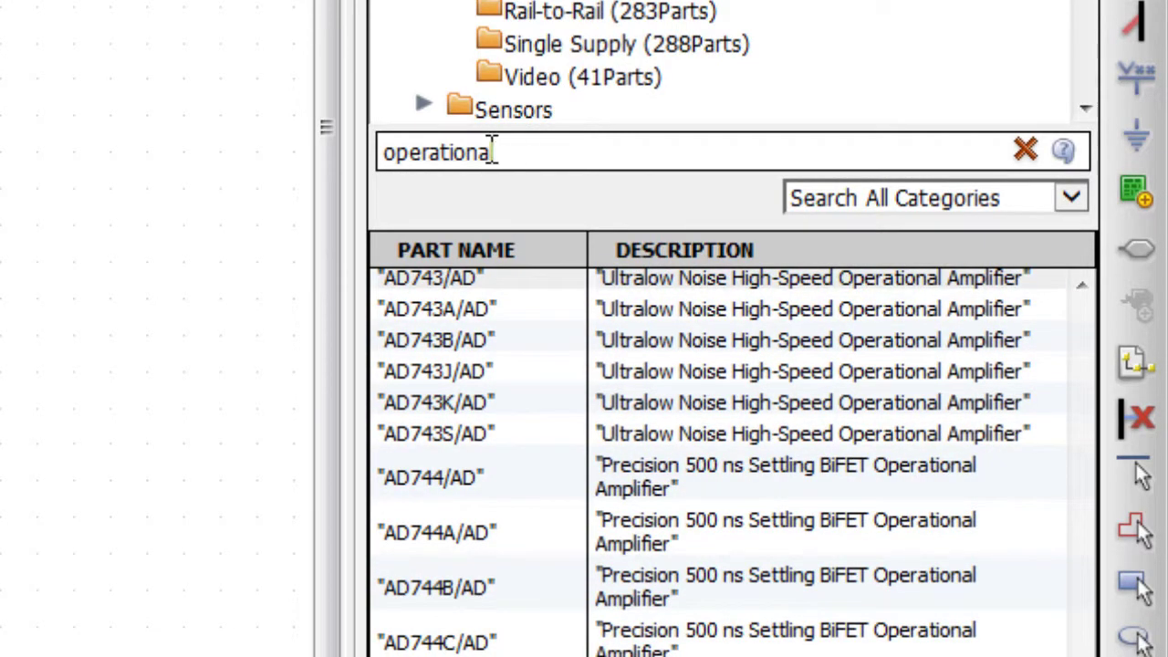
Replace the search term with "op amp" and look through the matching parts.
drag(491, 152, 335, 146)
text(op am)
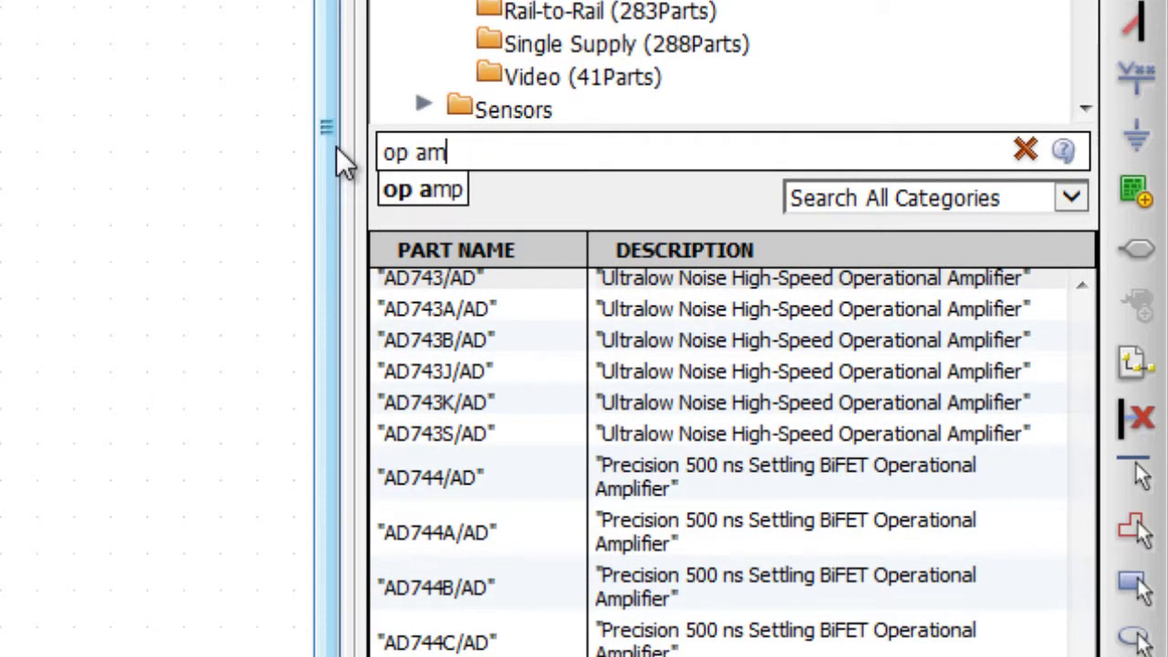
text(p)
key(Return)
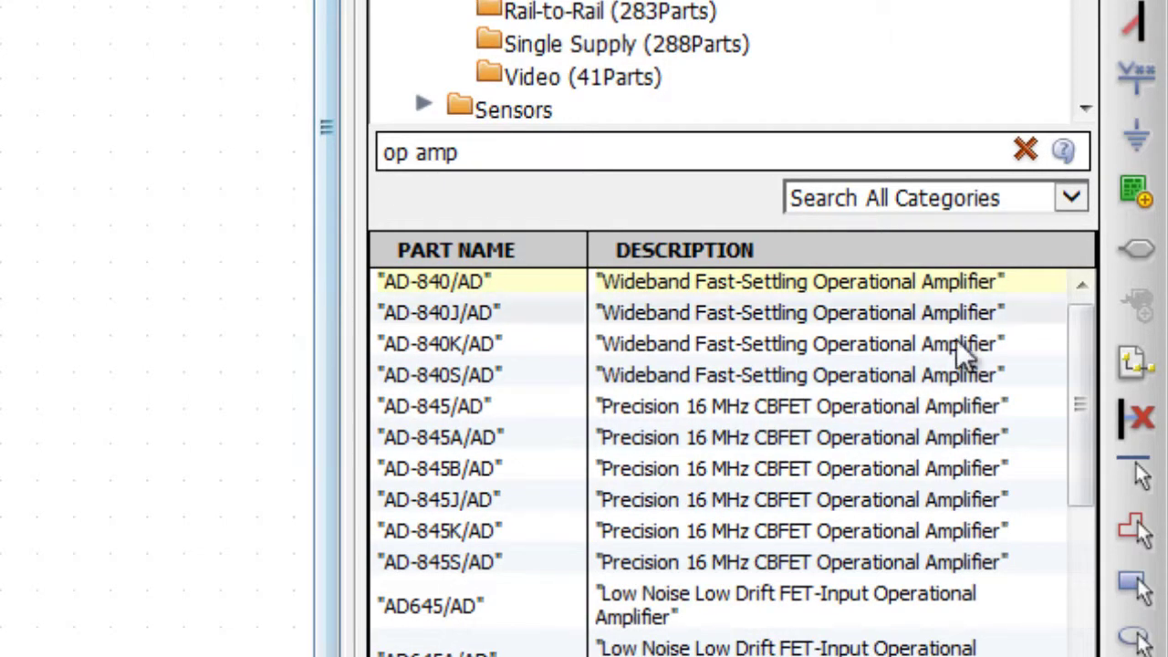
drag(1075, 339, 1095, 656)
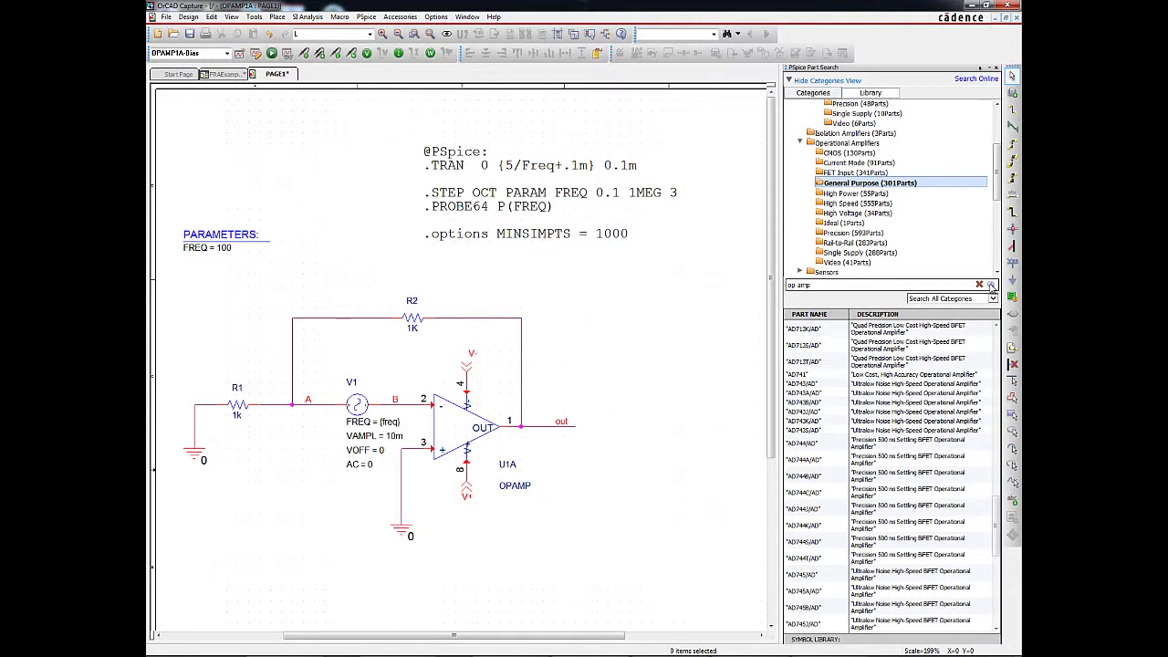
Open the part search help with its examples for narrowing the search criteria.
click(992, 286)
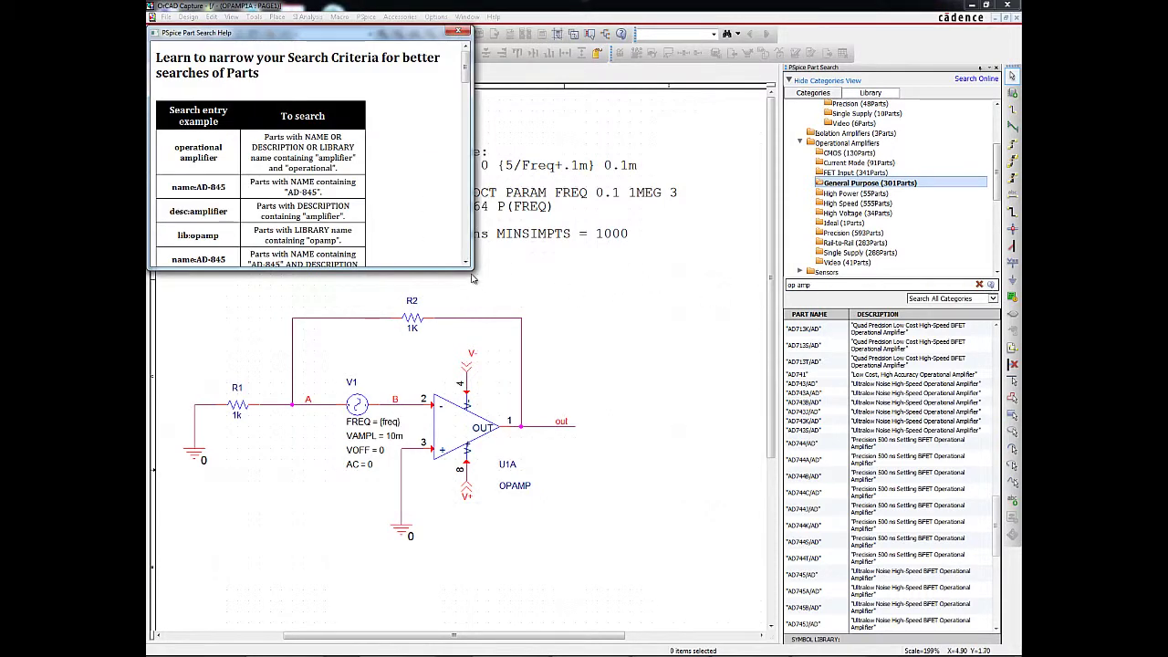
Enlarge the part search help window to read more of its search entry examples.
drag(468, 266, 584, 334)
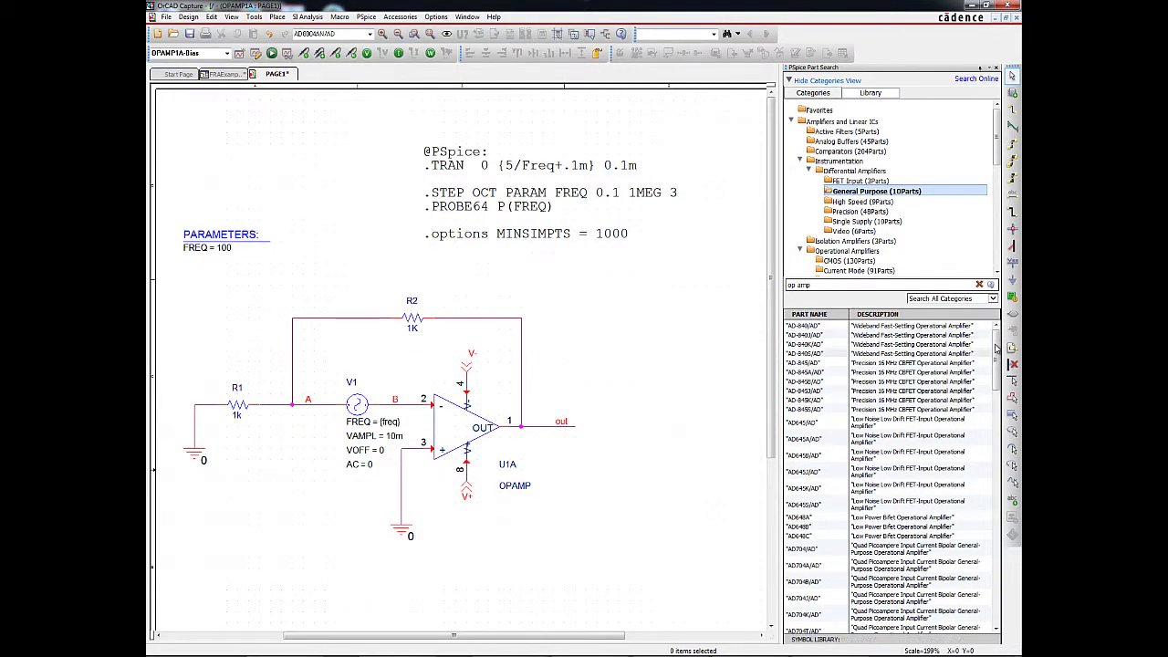
Place two AD746/AD op amps from the "op amp" search results in the empty area right of the existing circuit.
drag(995, 349, 997, 593)
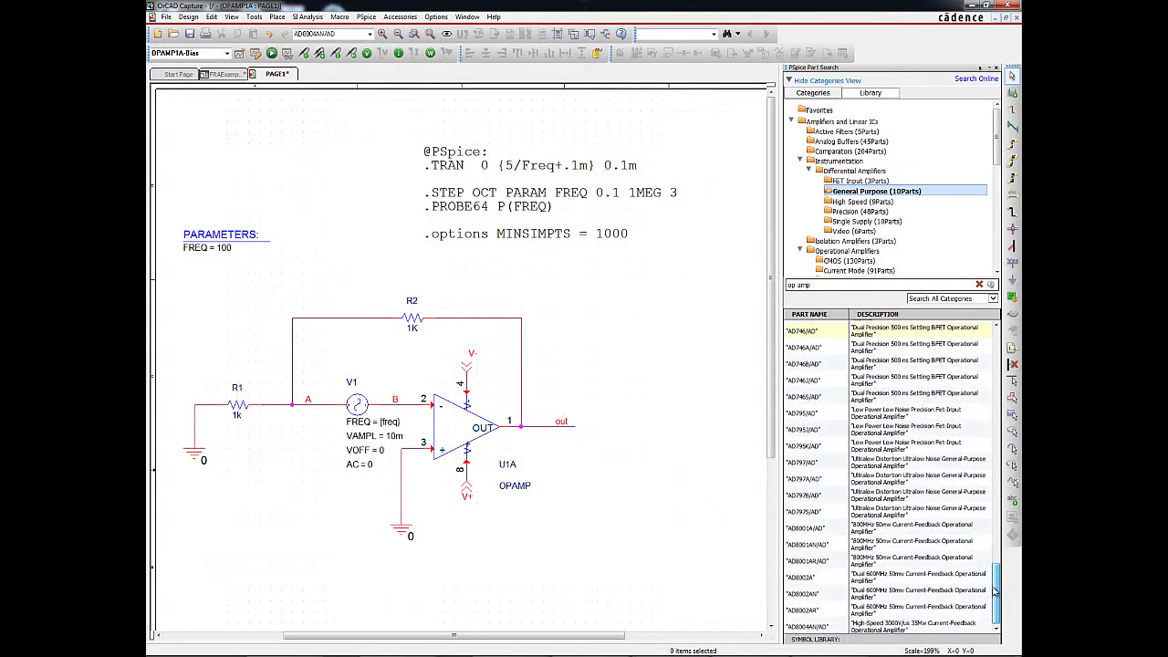
double_click(885, 332)
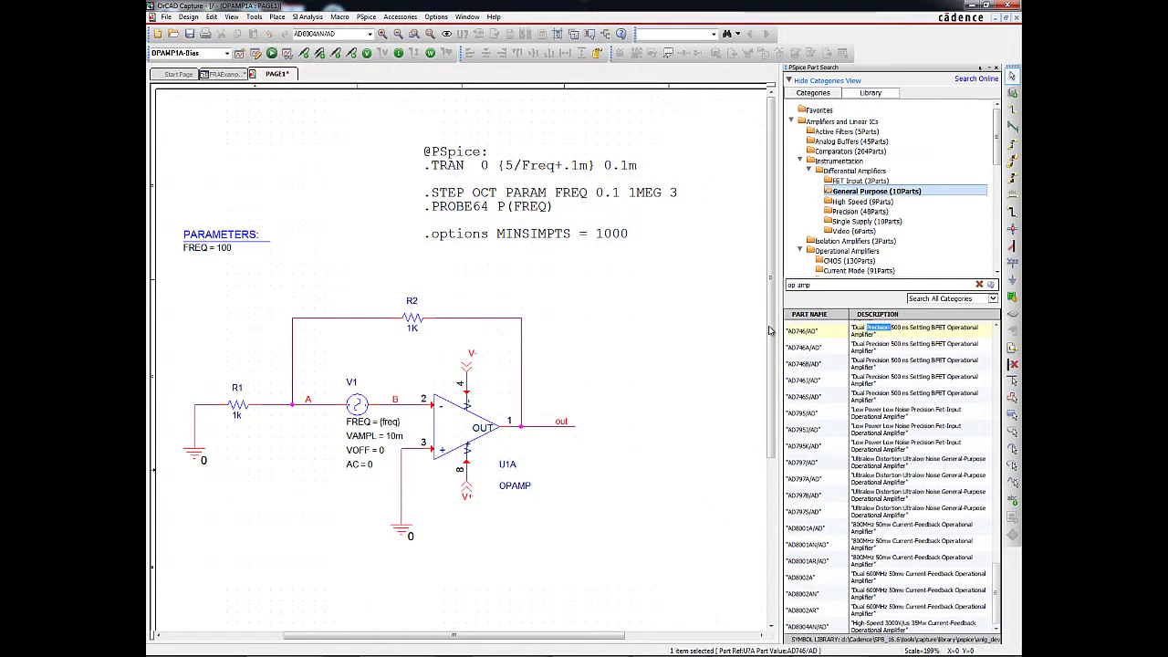
click(651, 344)
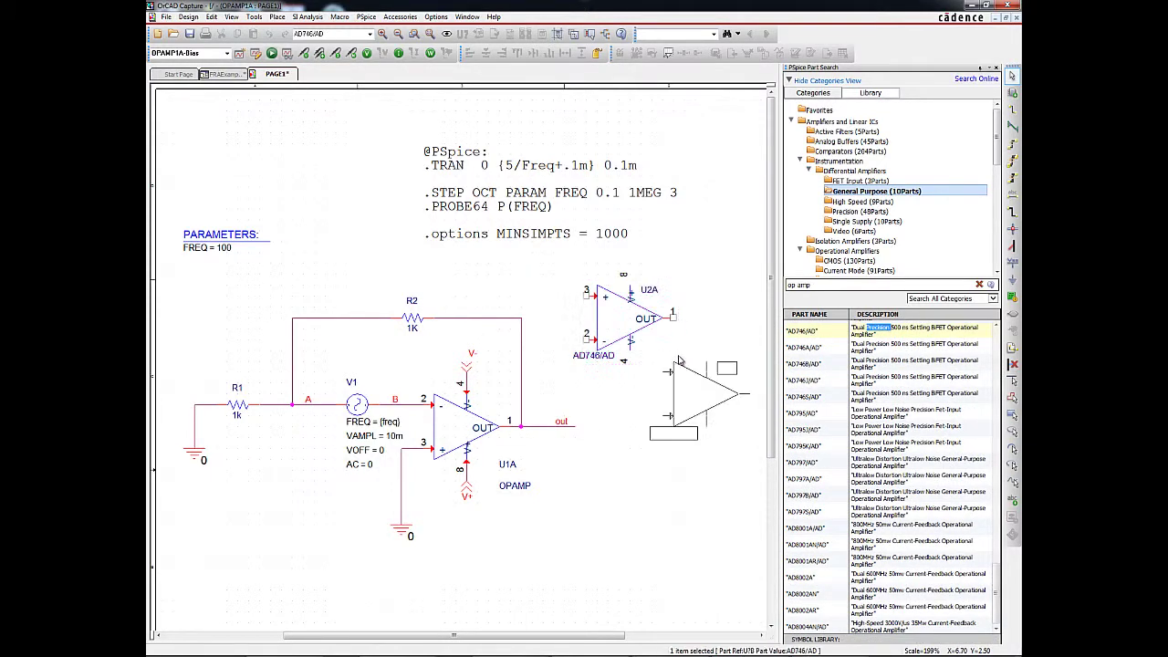
key(Escape)
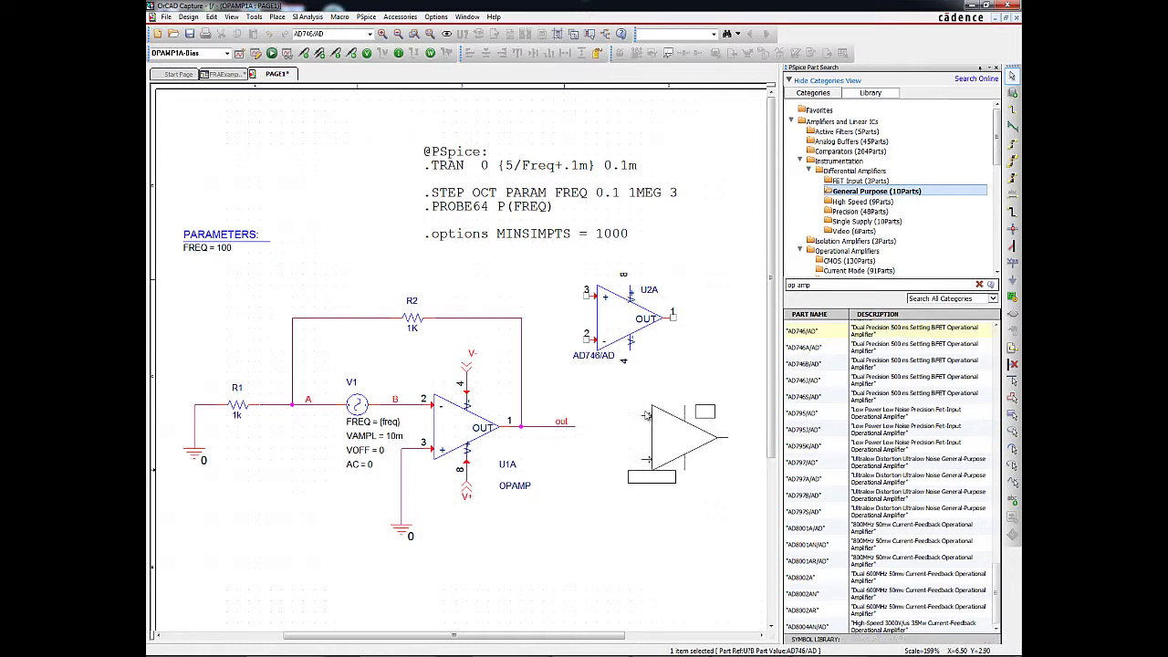
click(694, 471)
key(Escape)
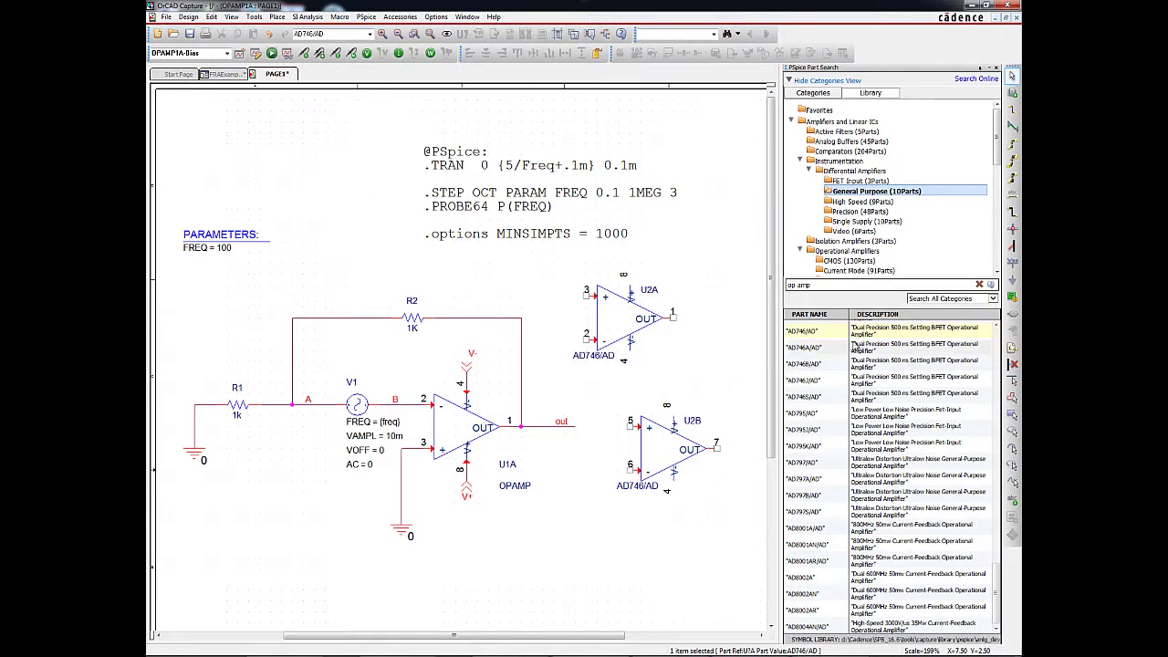
Add the AD746/AD part to the favorites and show the Favorites category.
right_click(887, 334)
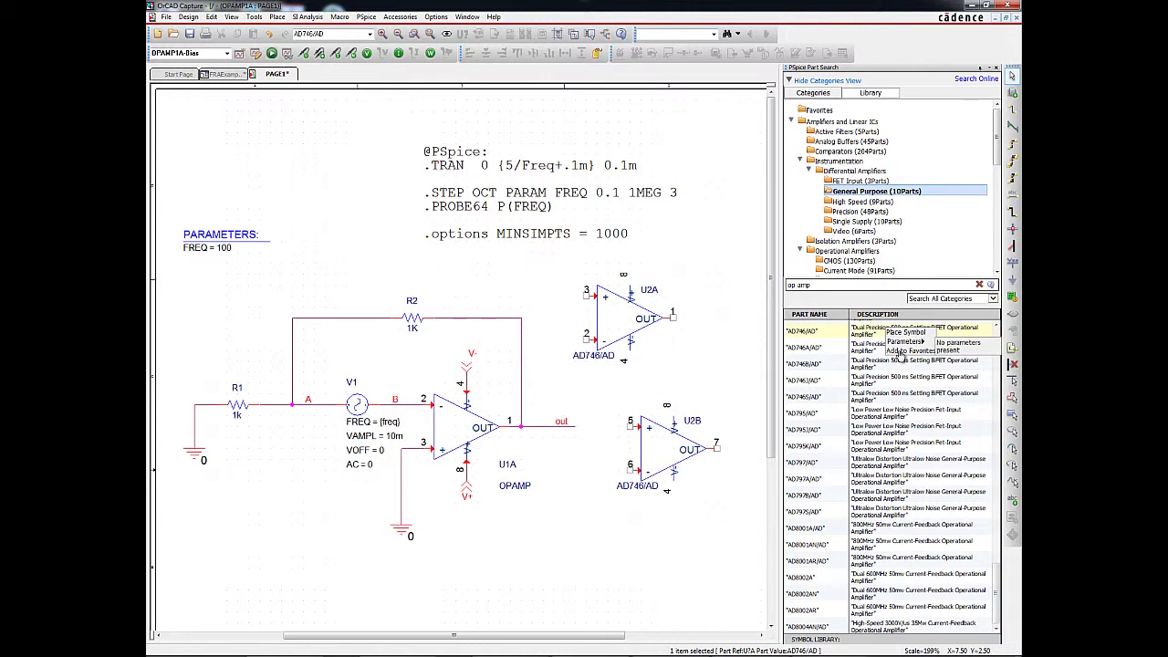
click(898, 351)
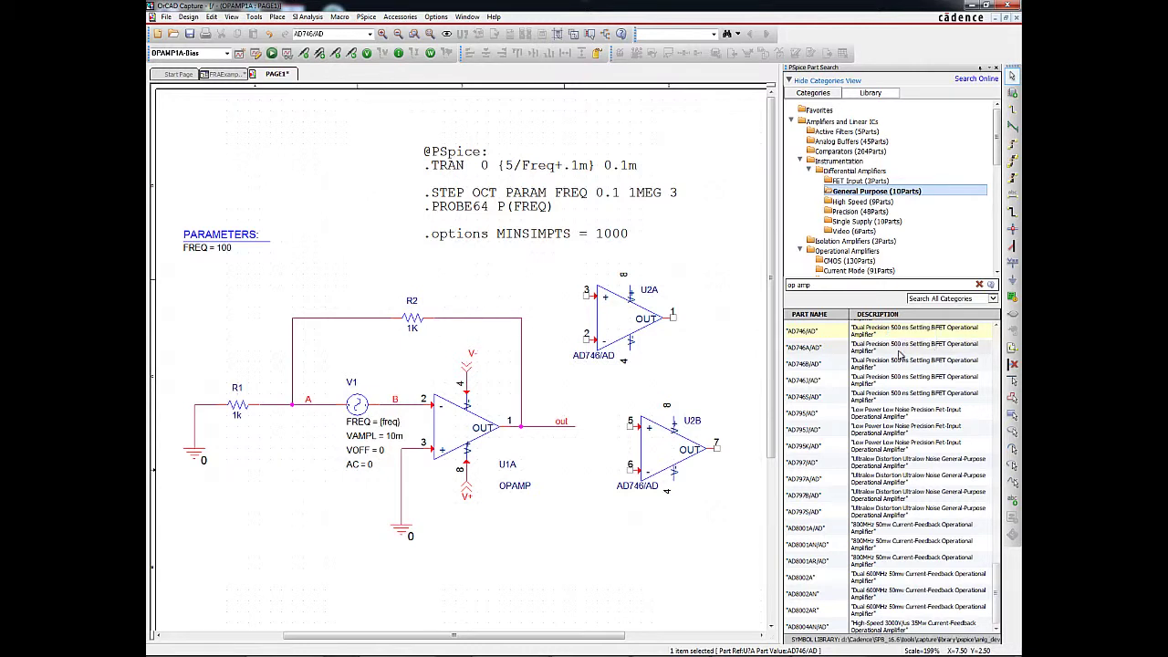
click(819, 111)
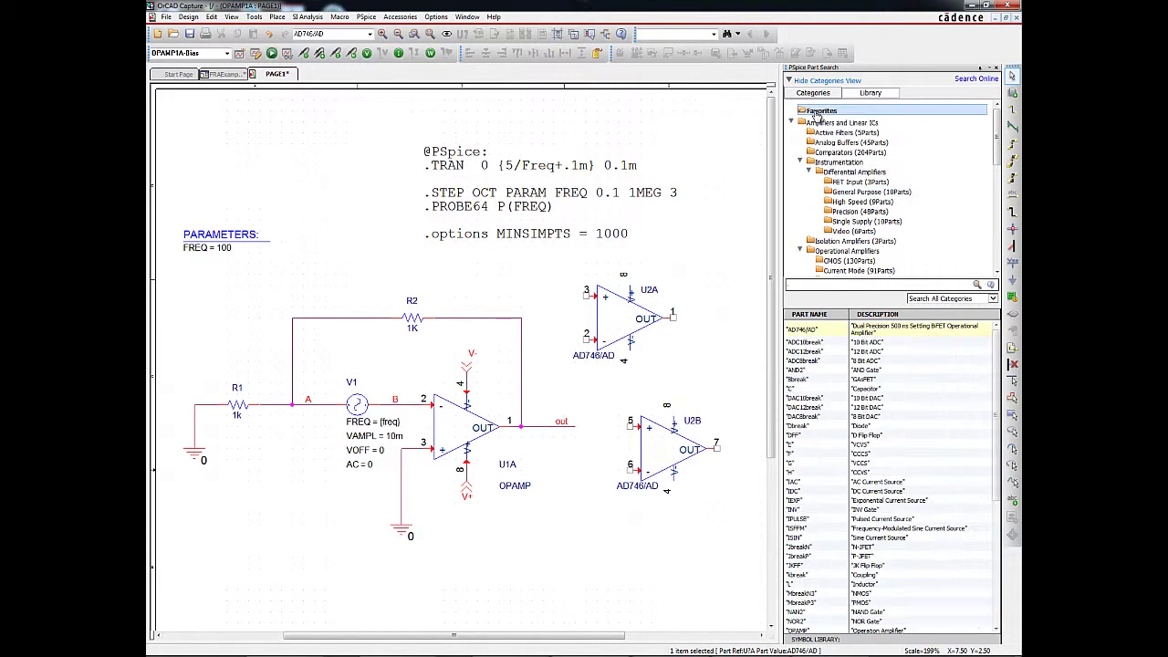
Place another AD746/AD op amp from the Favorites list below the circuit's OPAMP U1A.
click(831, 334)
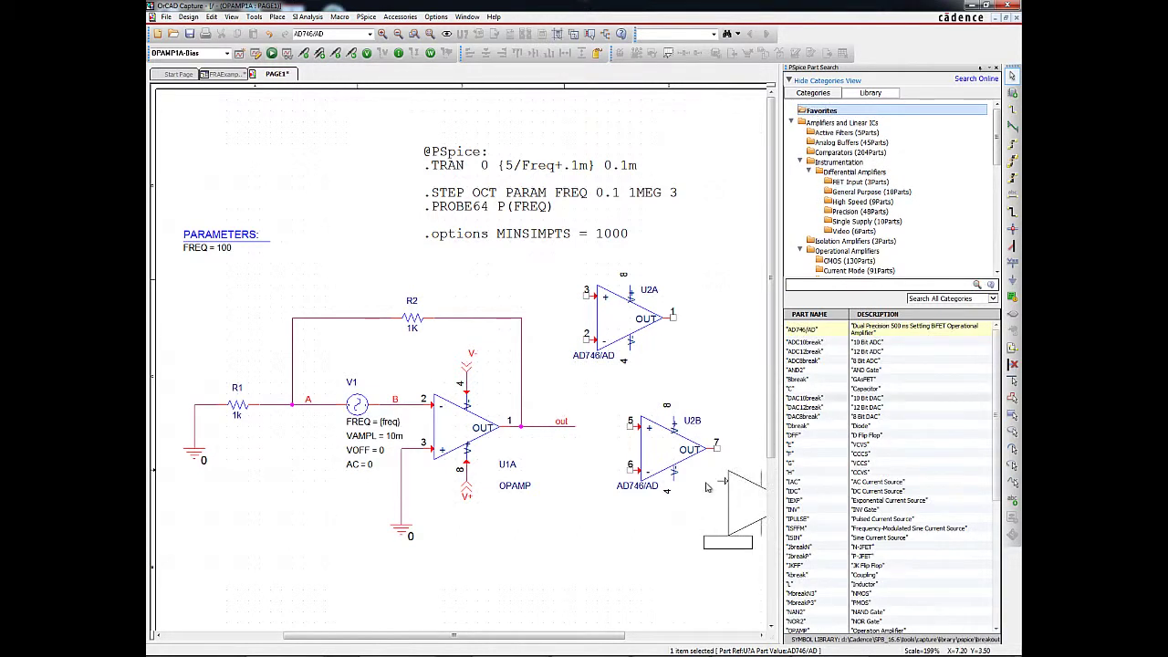
key(Escape)
click(539, 522)
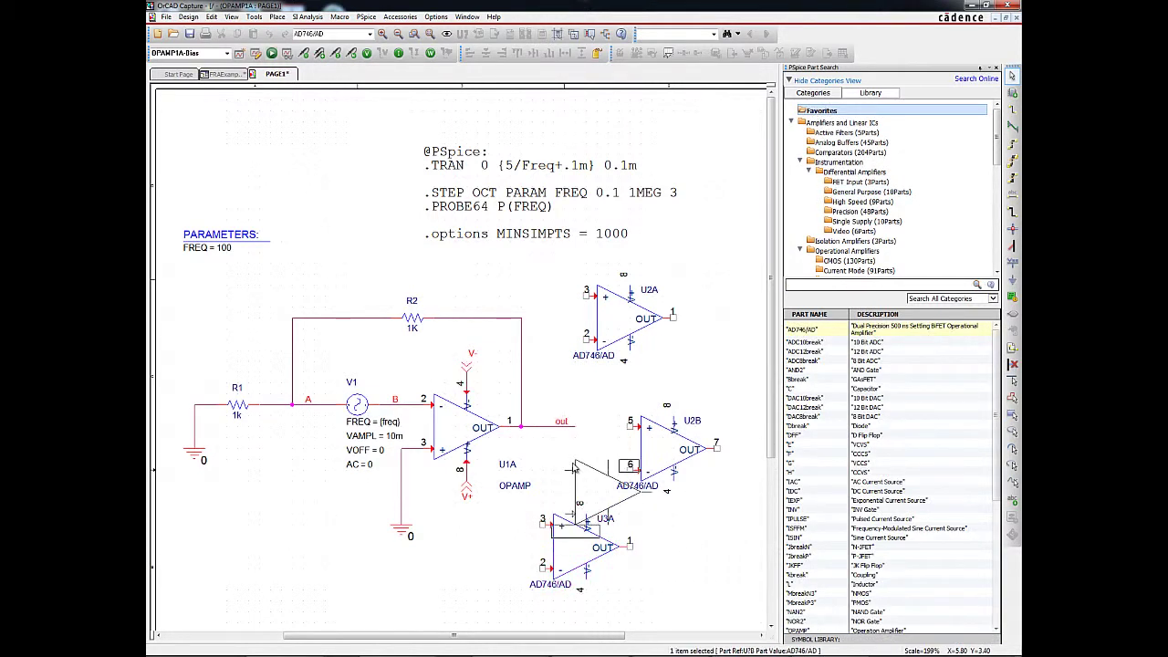
key(Escape)
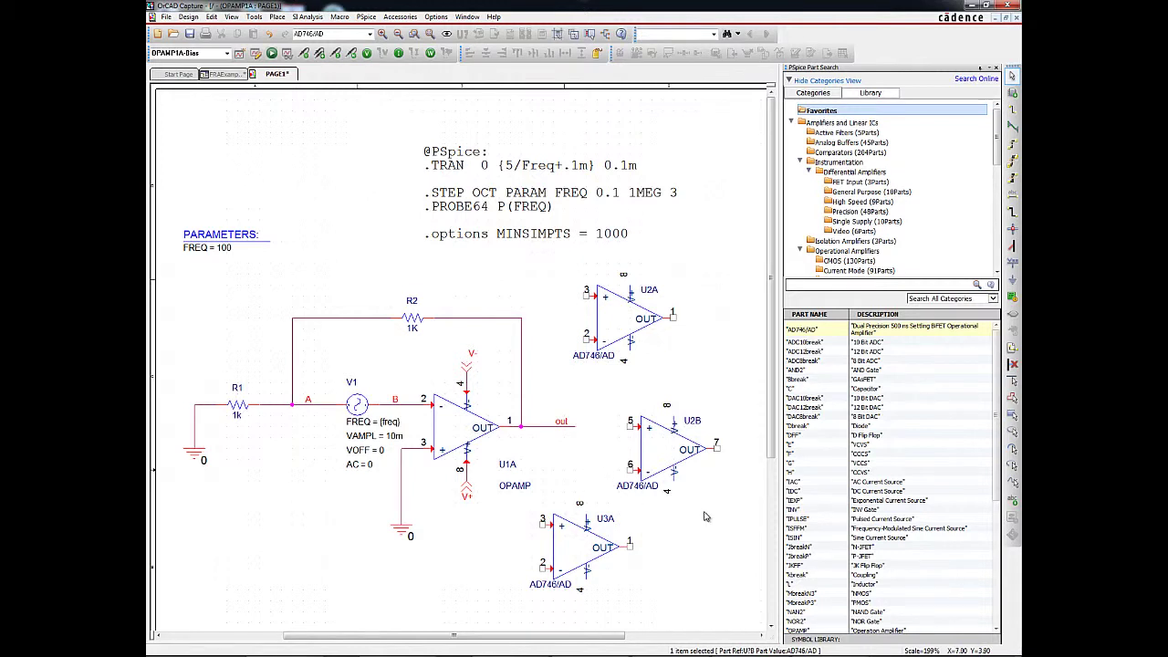